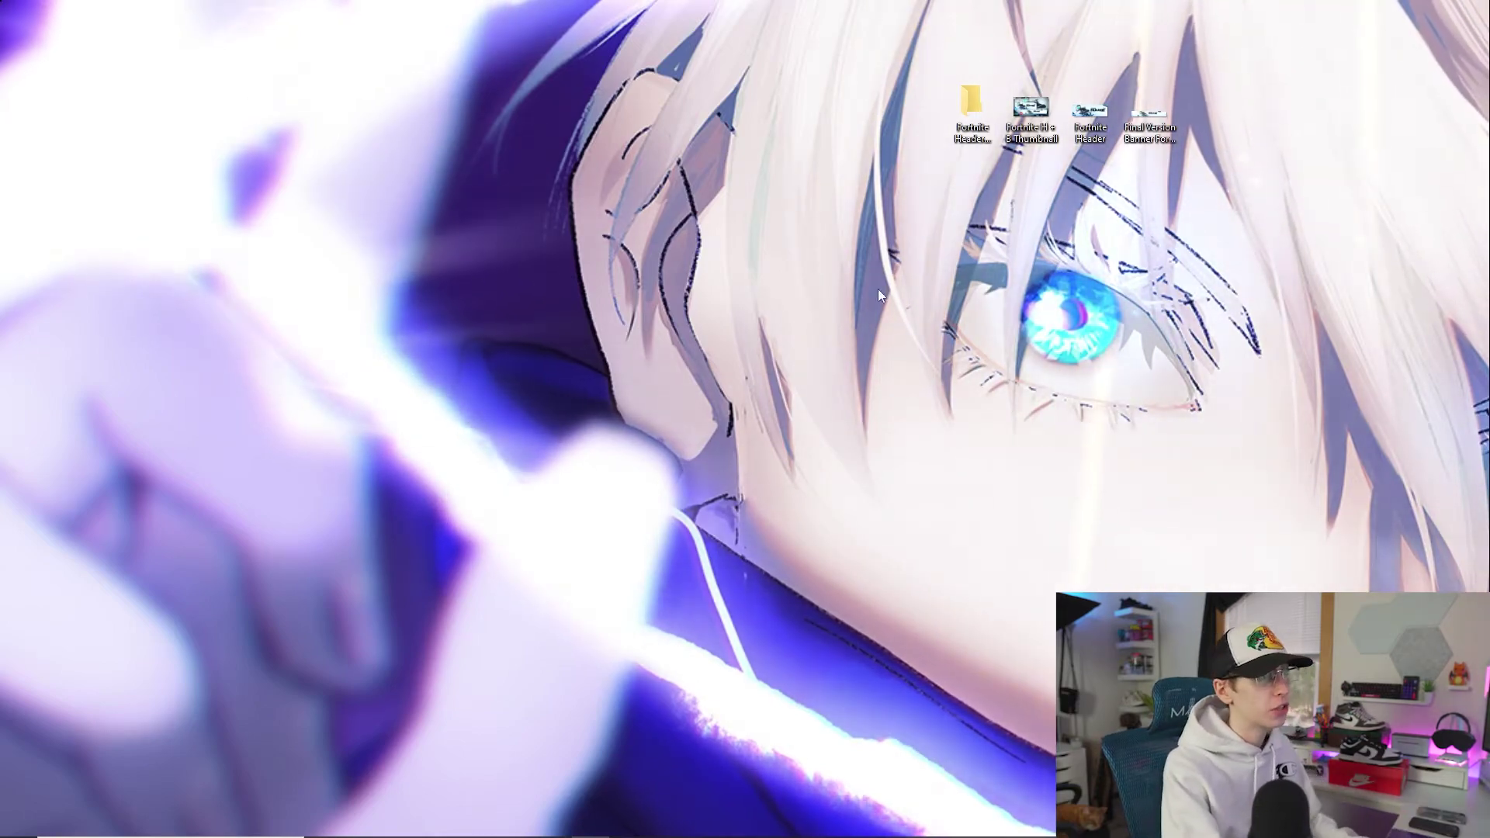
Step: Open the Fortnite Header + Banner Assets folder and look through its font, template and render files
click(962, 90)
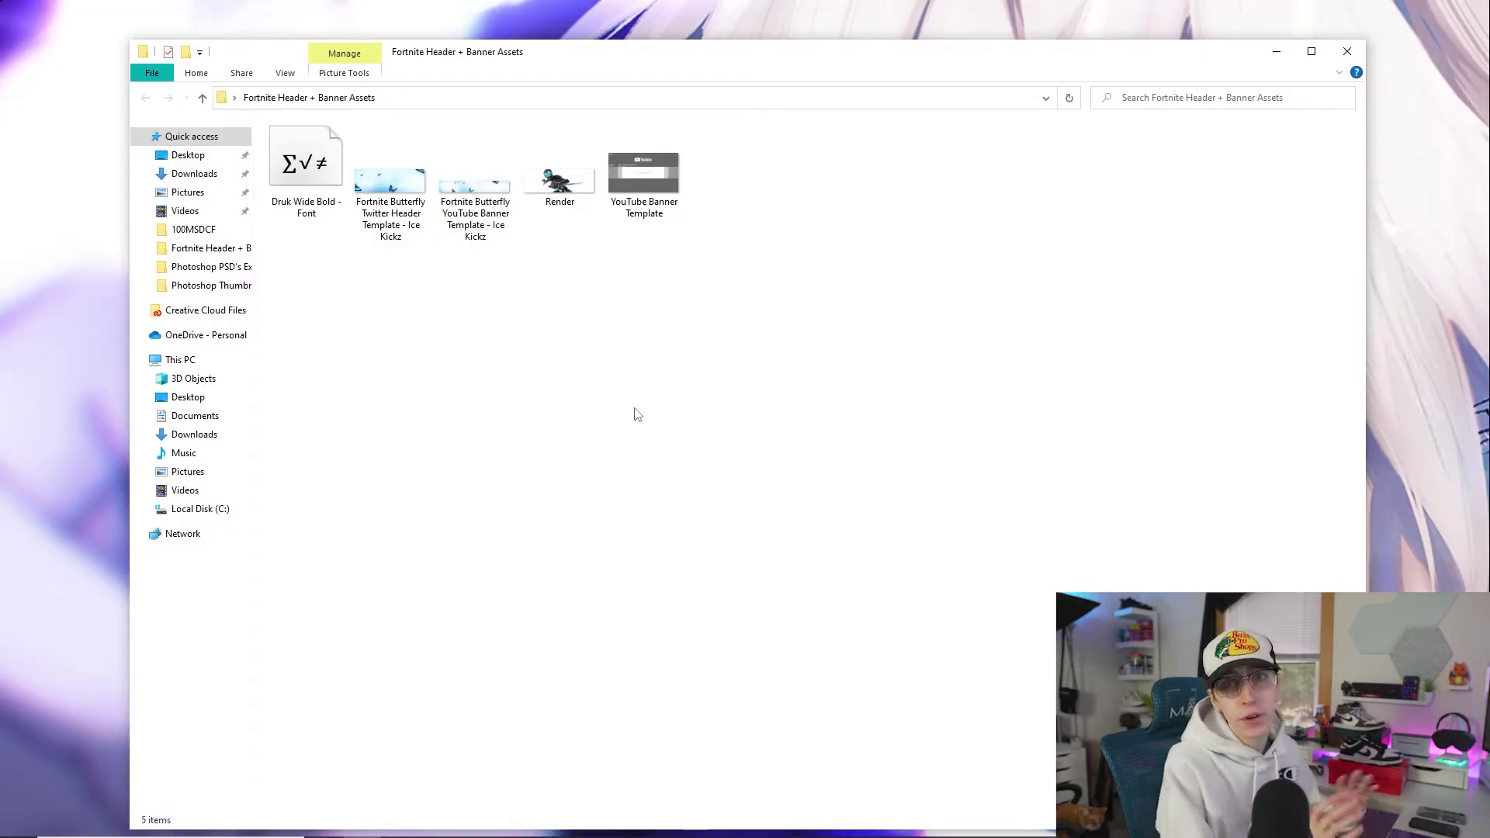
click(641, 180)
click(475, 217)
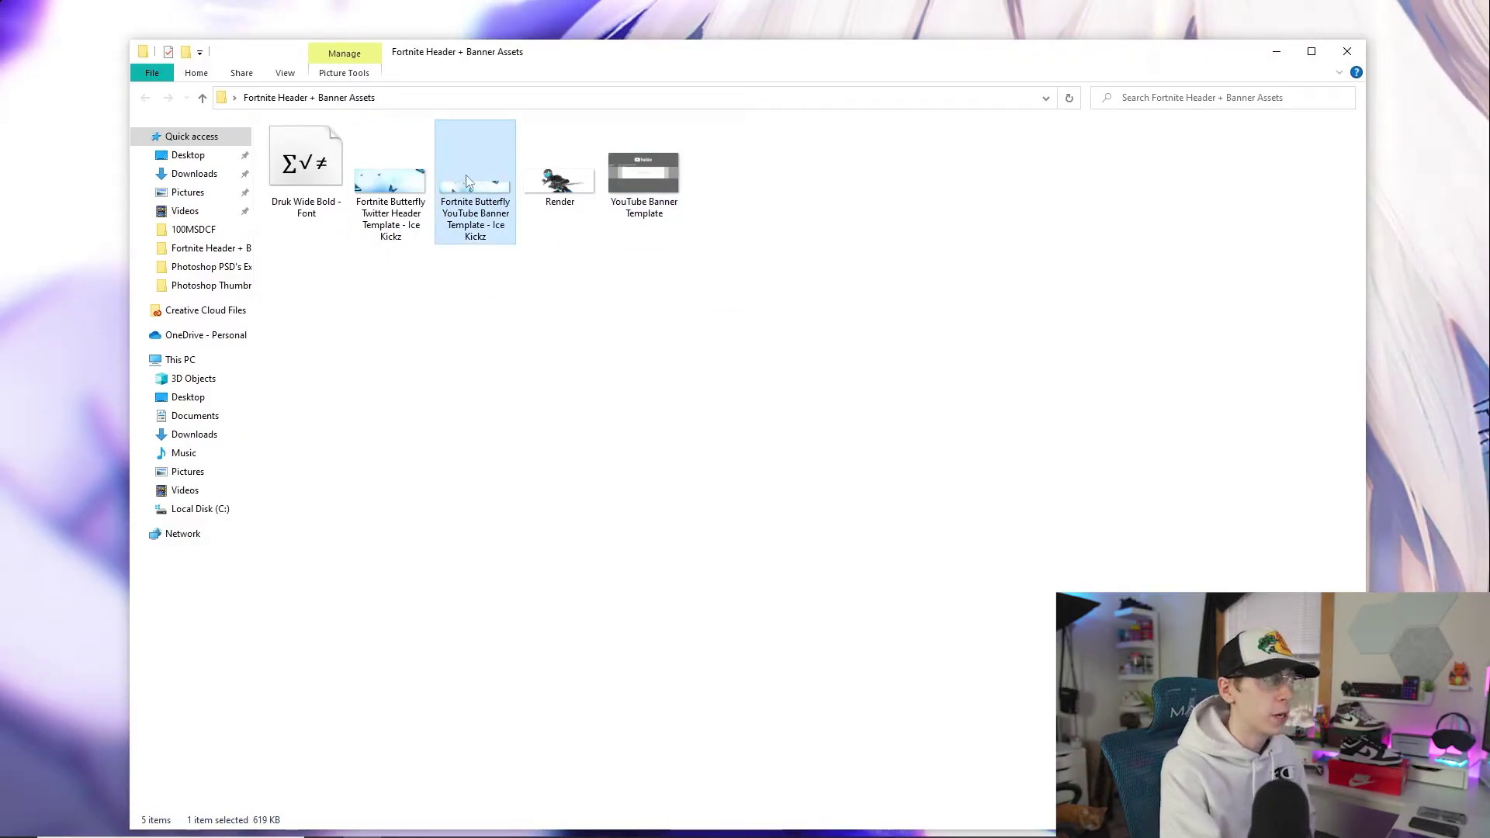
click(381, 223)
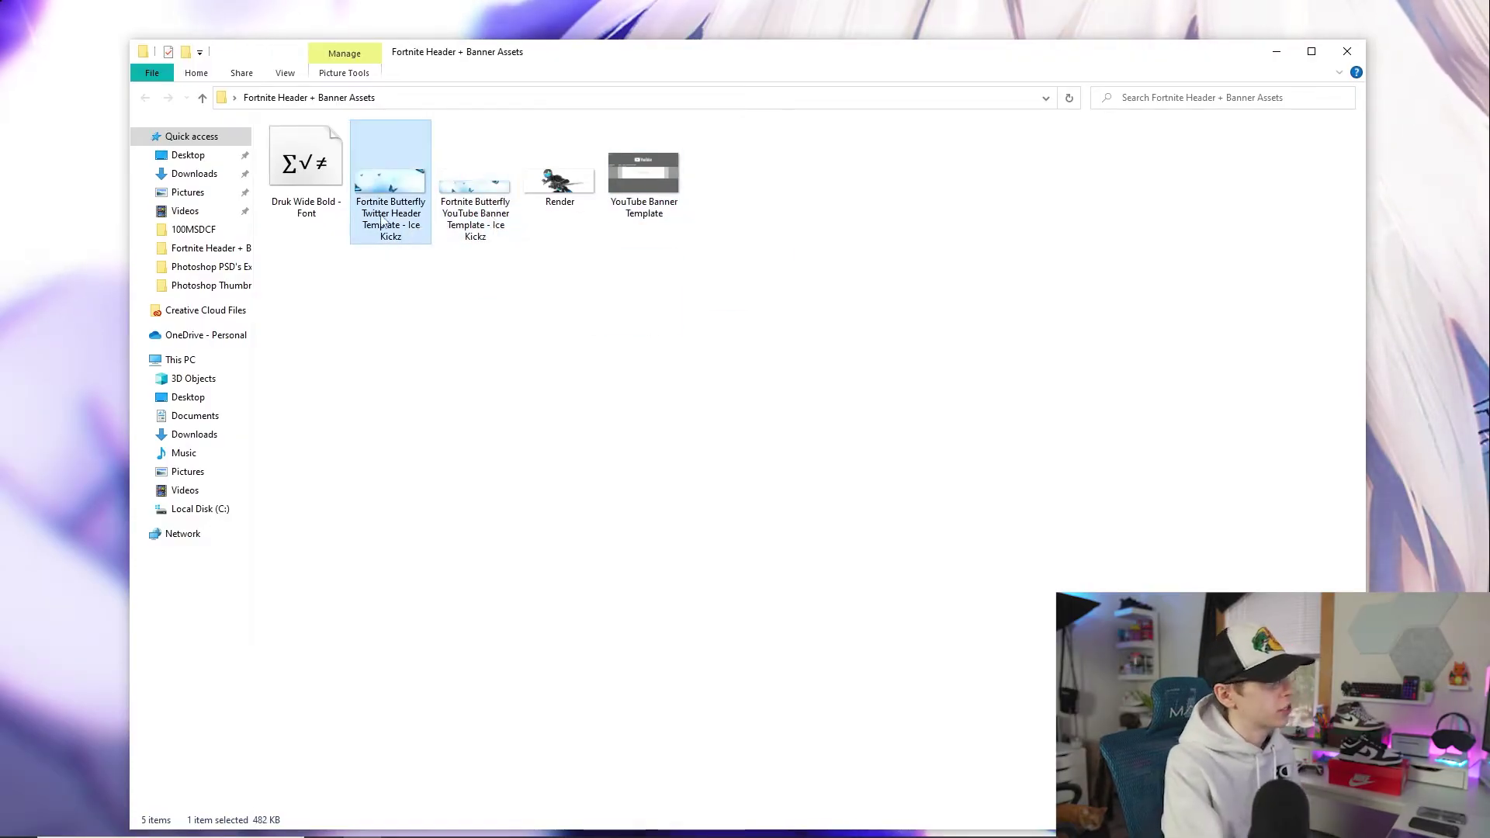
click(306, 174)
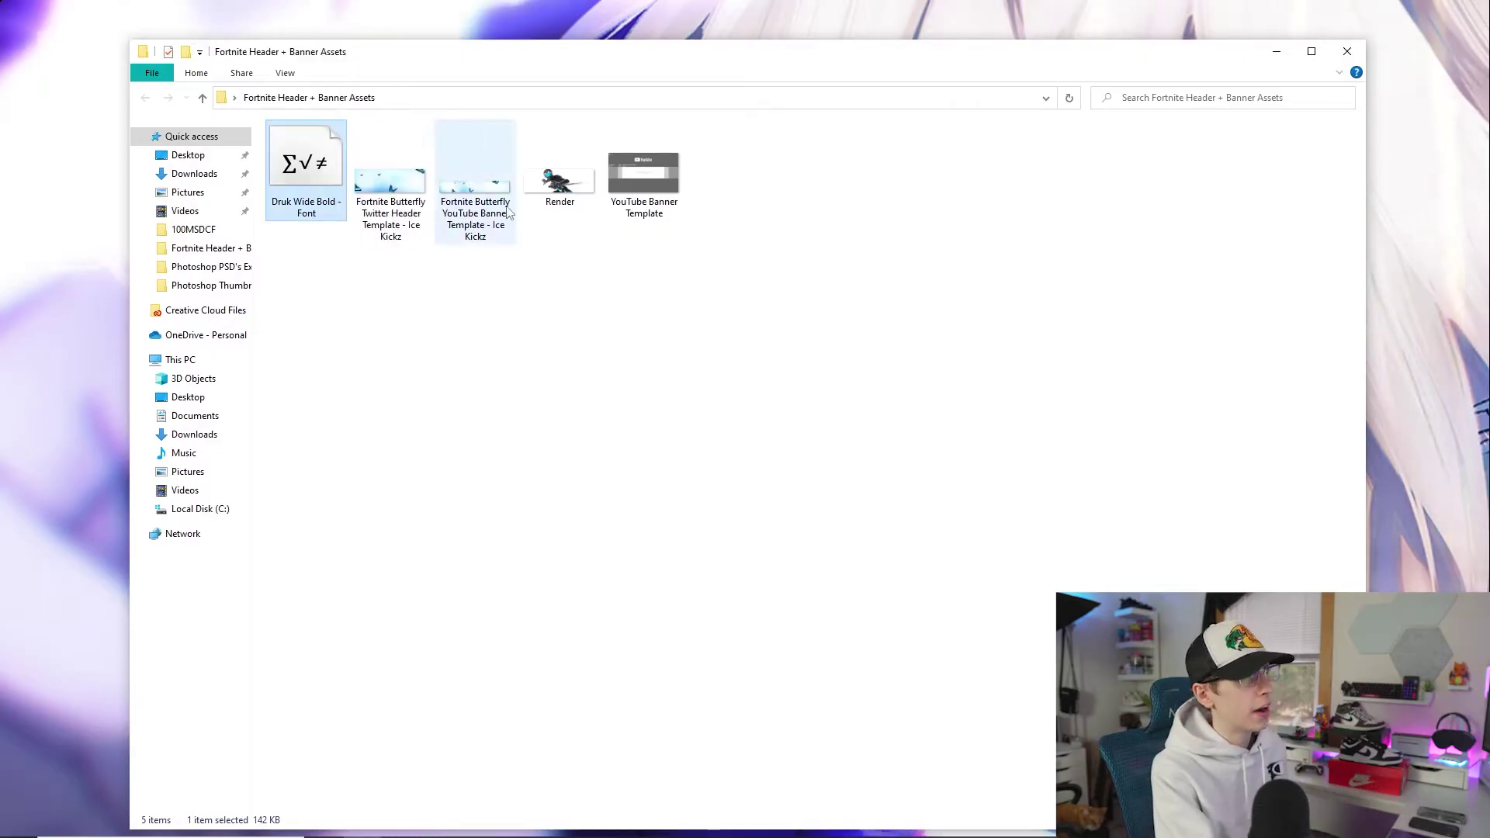
key(r)
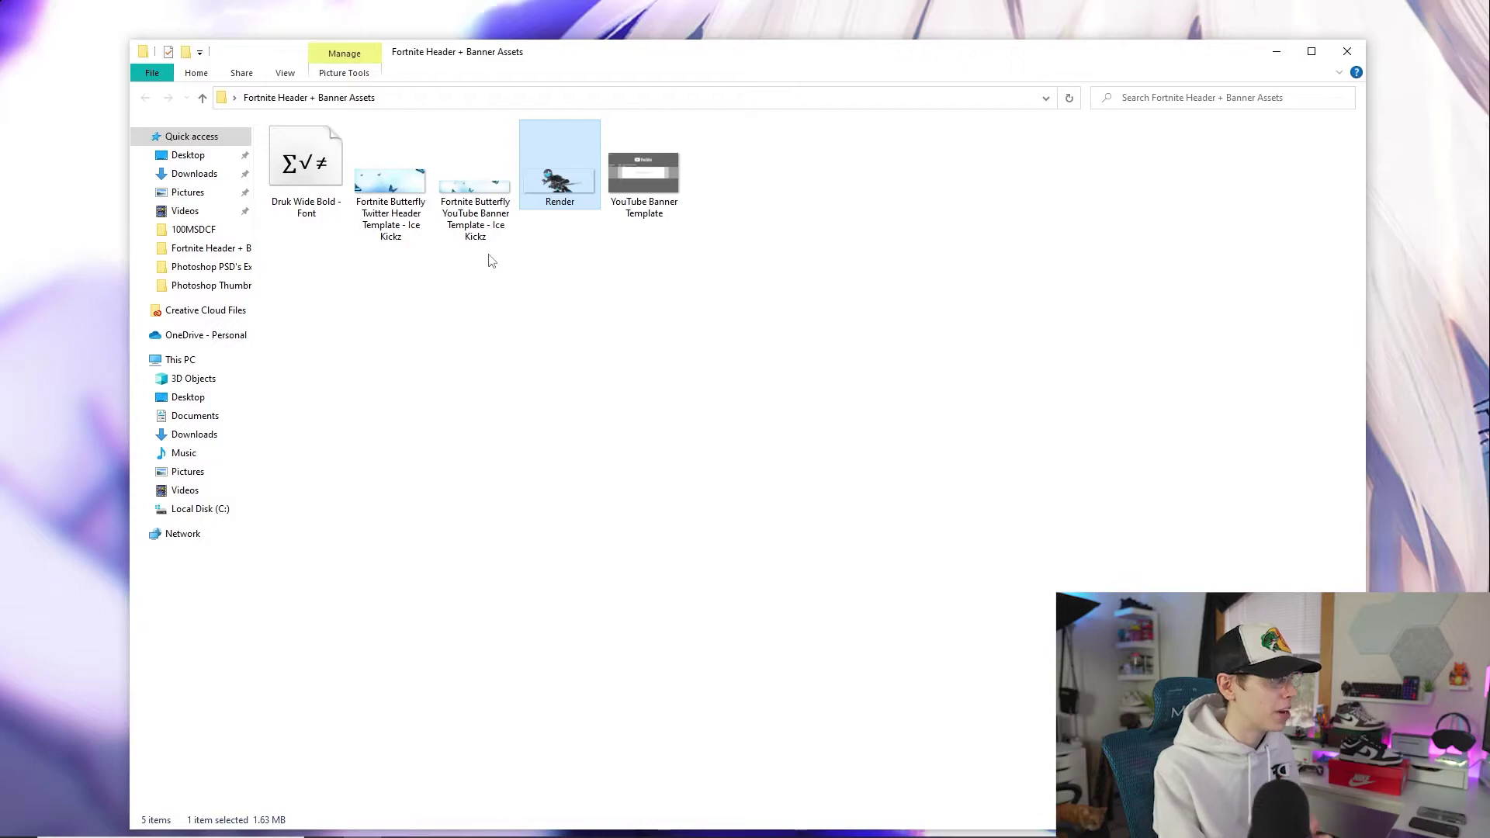
Step: Switch to Chrome, open the Pixlr E editor in a new tab and dismiss its What's new window
key(super+d)
click(401, 824)
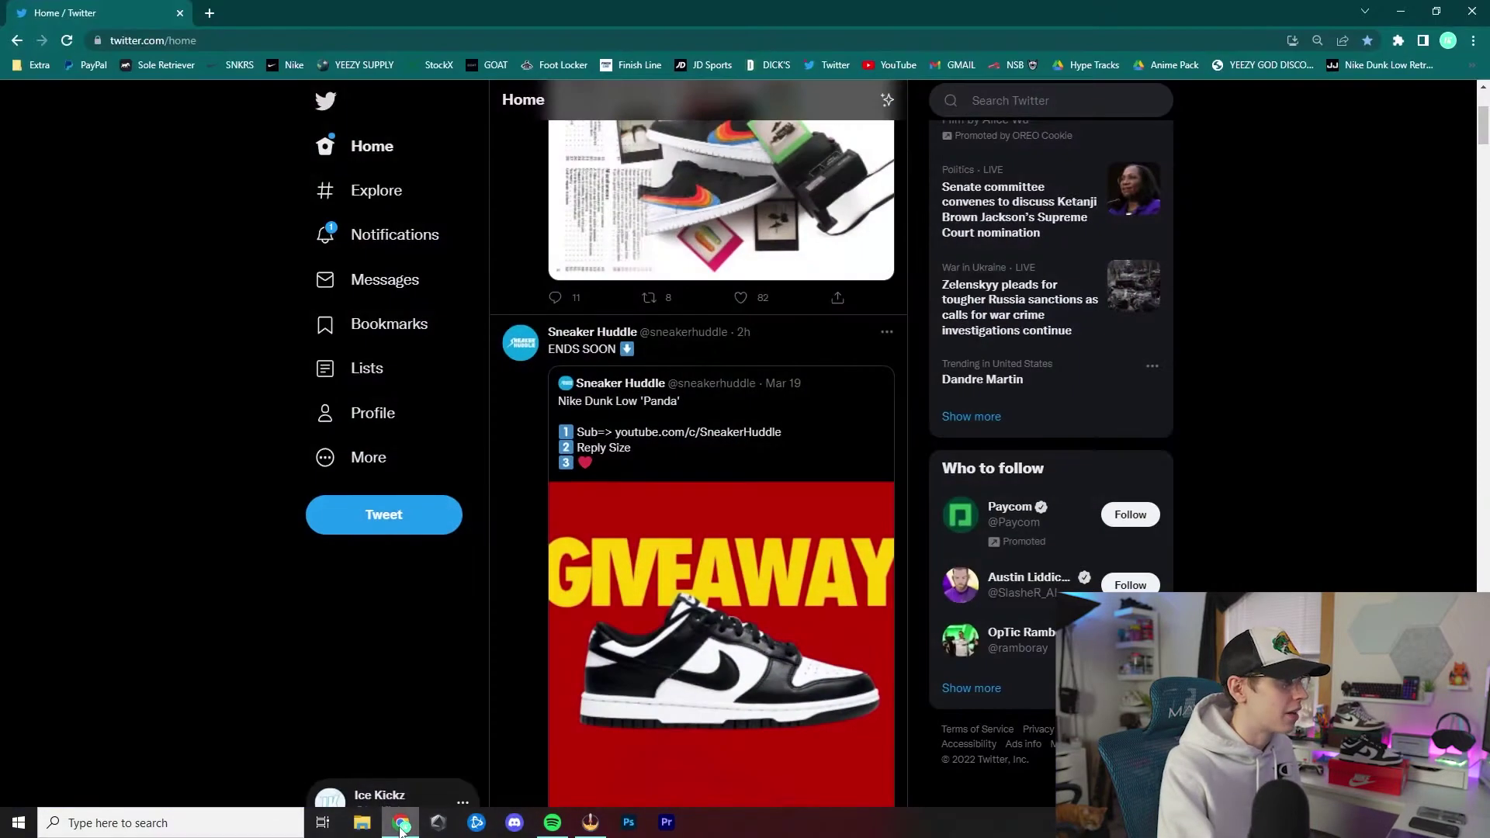
click(207, 13)
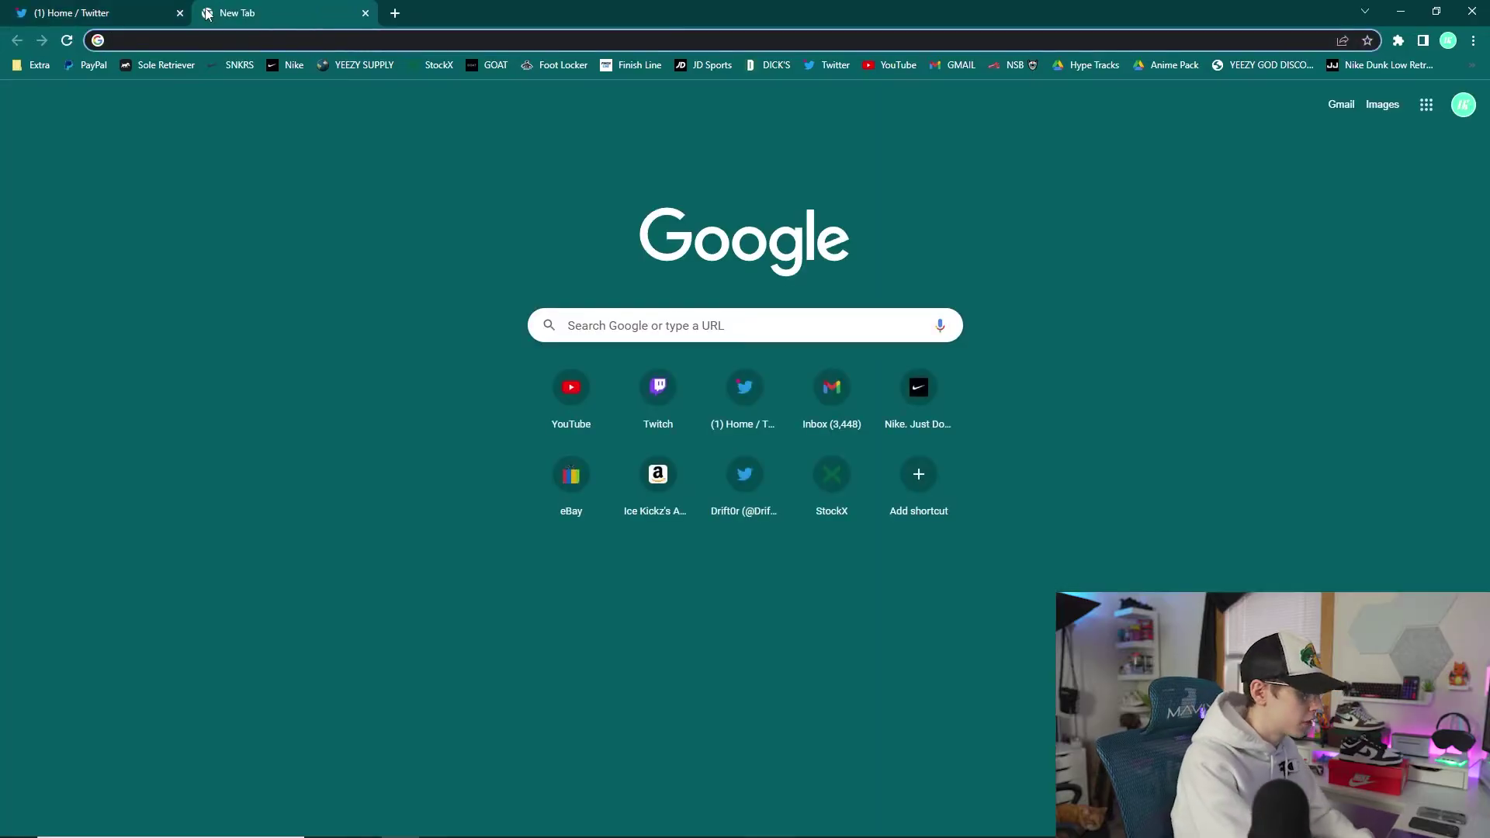
text(pixlr)
key(Return)
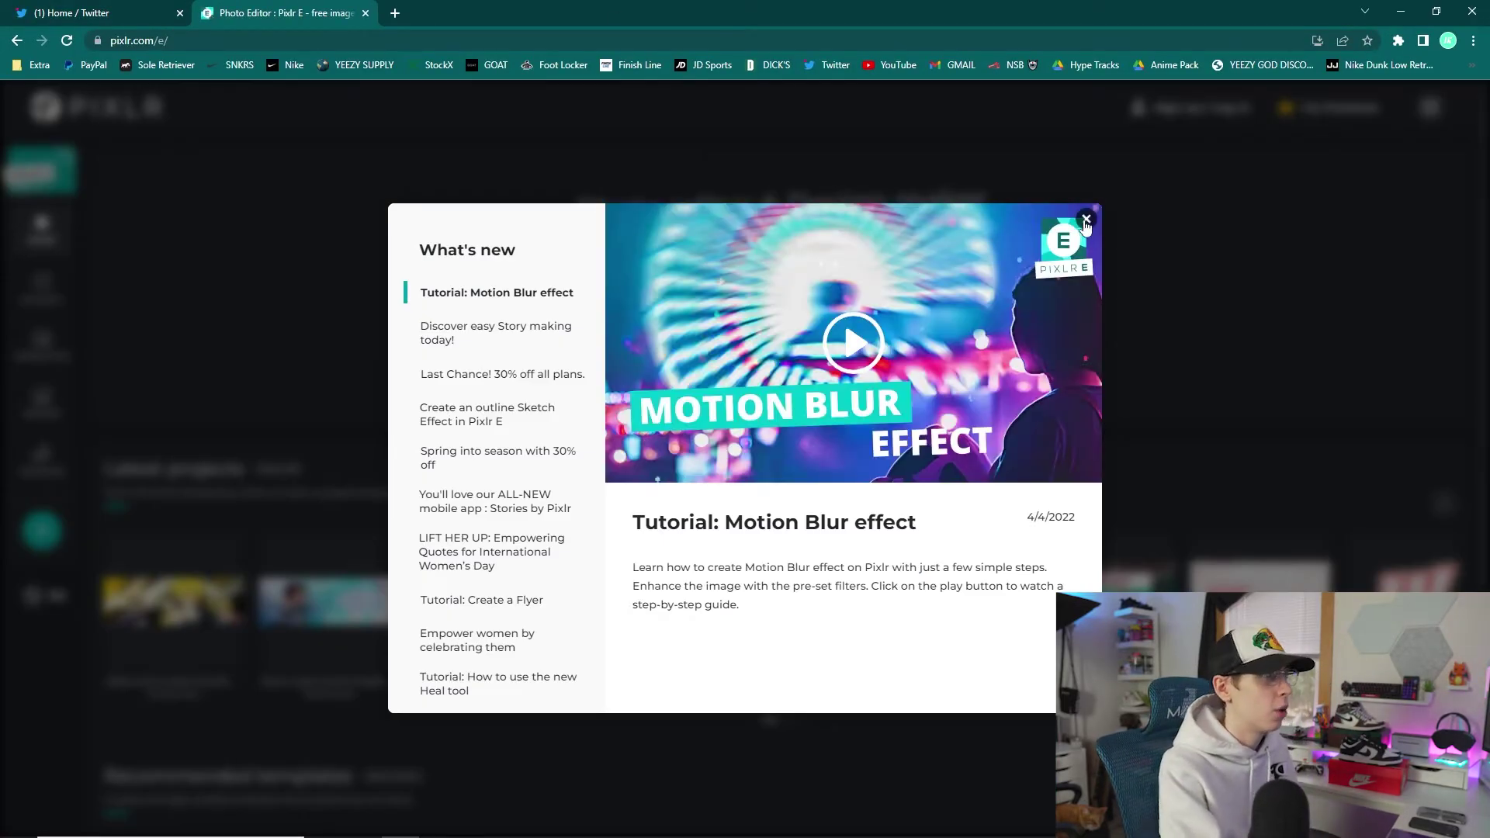
click(1086, 220)
Step: Open the YouTube Banner Template image from the Fortnite Header + Banner Assets folder on the desktop
click(765, 357)
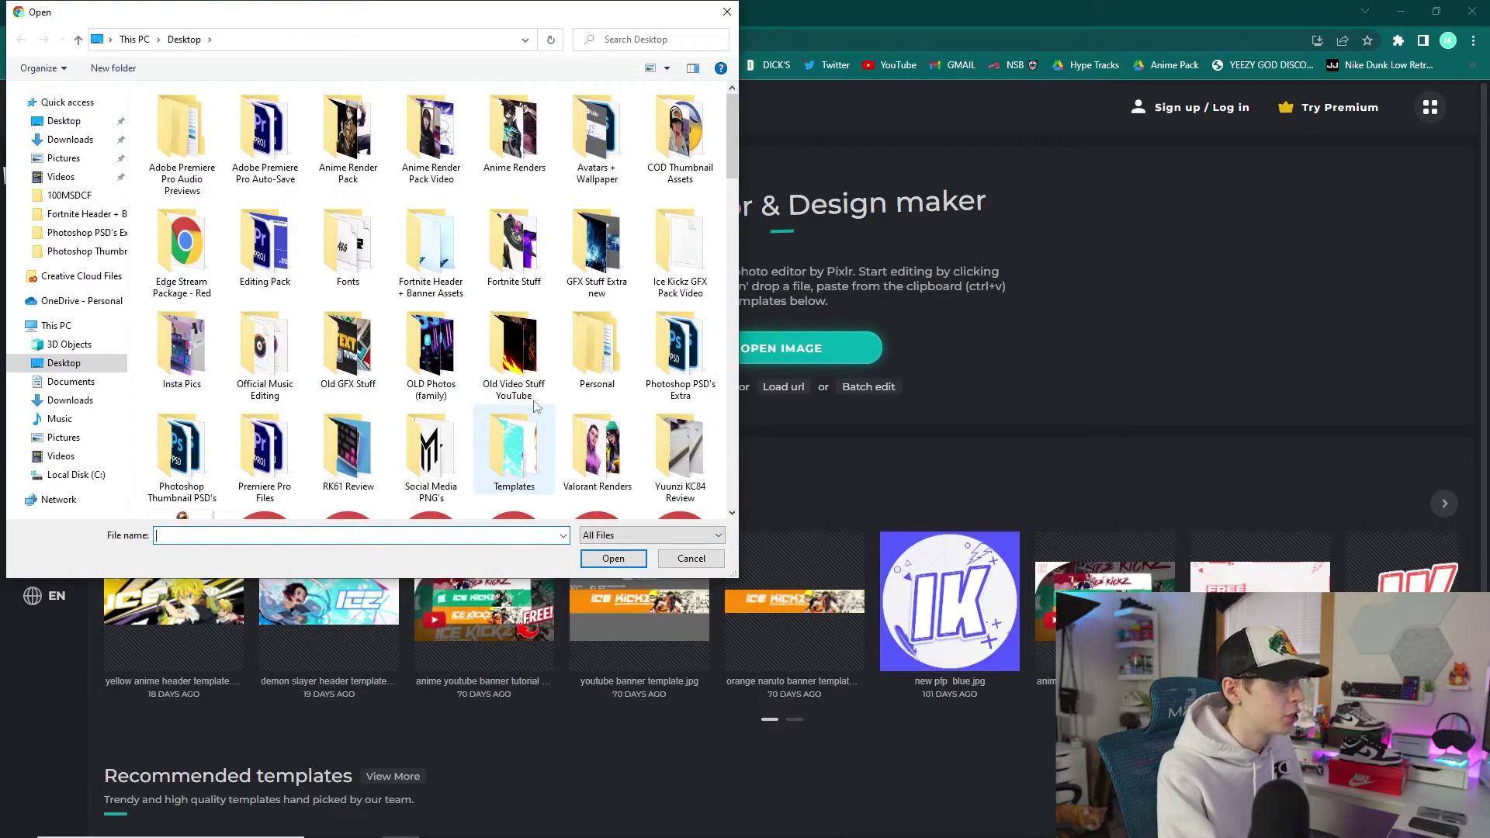
double_click(426, 251)
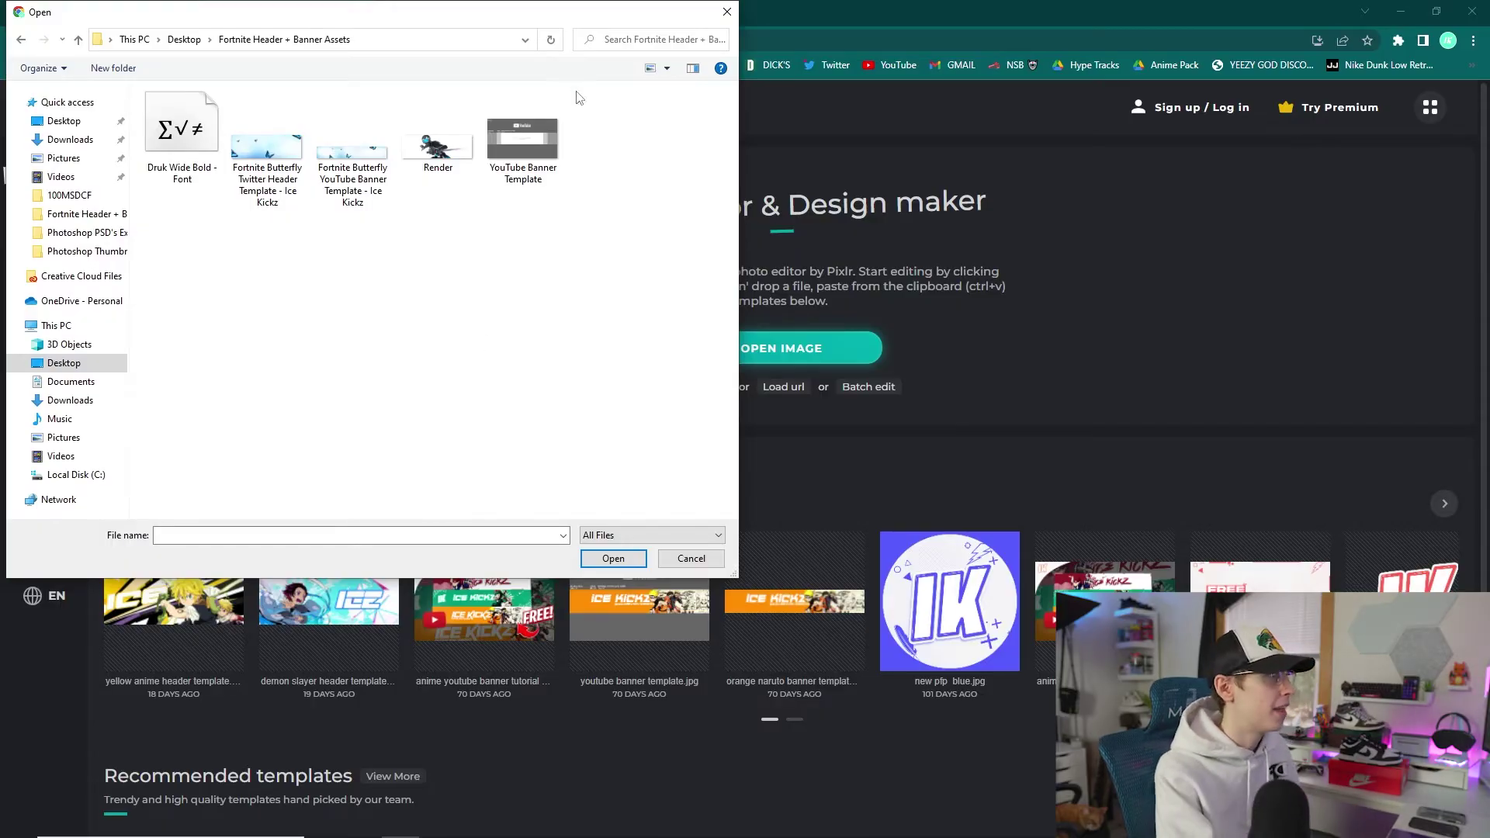
double_click(521, 147)
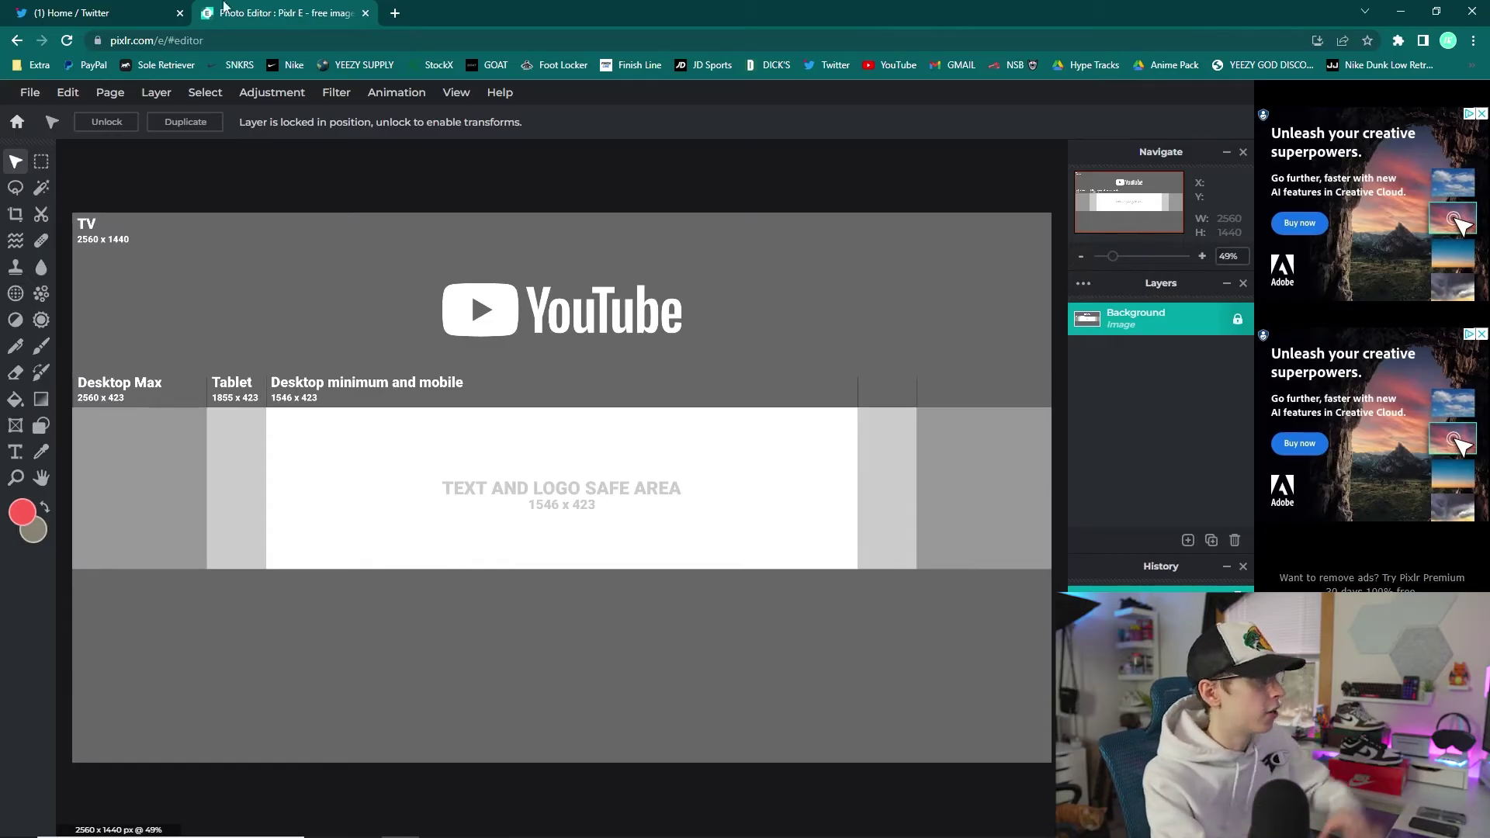
Step: Add the Fortnite Butterfly YouTube Banner Template - Ice Kickz image as a layer over the banner template
click(156, 93)
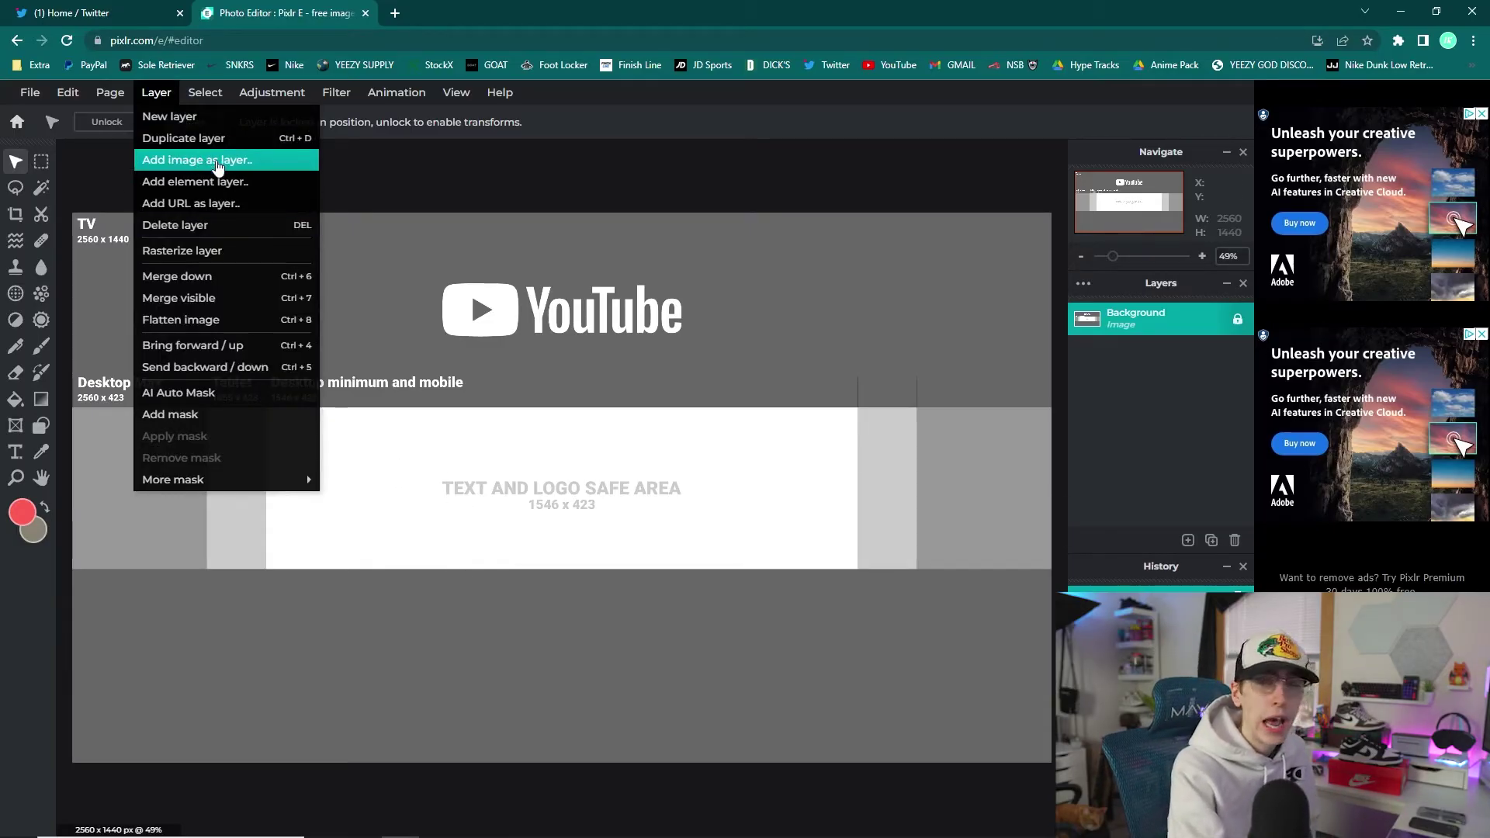
click(216, 160)
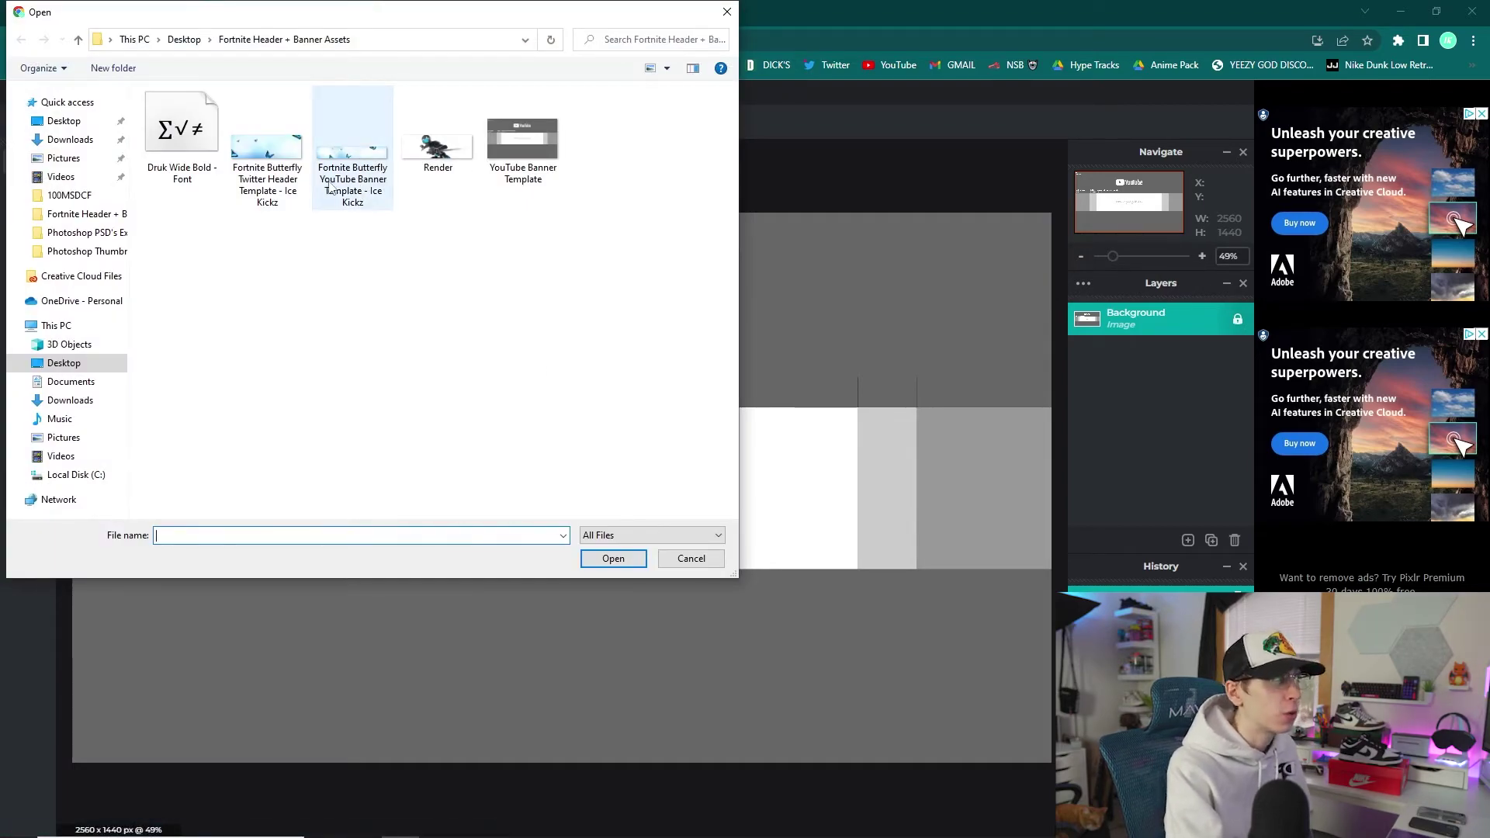
click(357, 160)
double_click(357, 160)
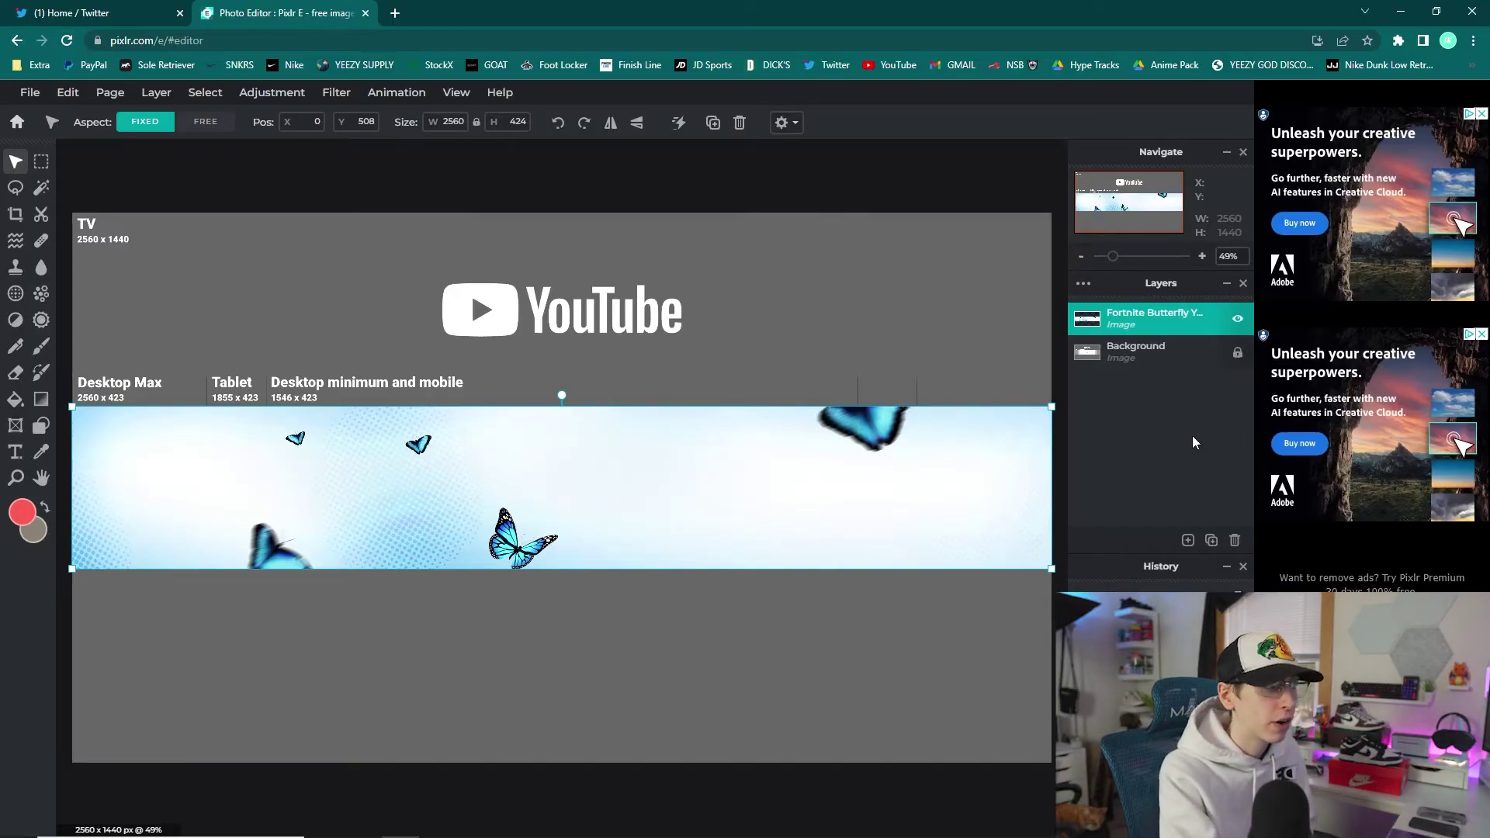
Step: Lock the butterfly banner layer in position and deselect it
click(1130, 314)
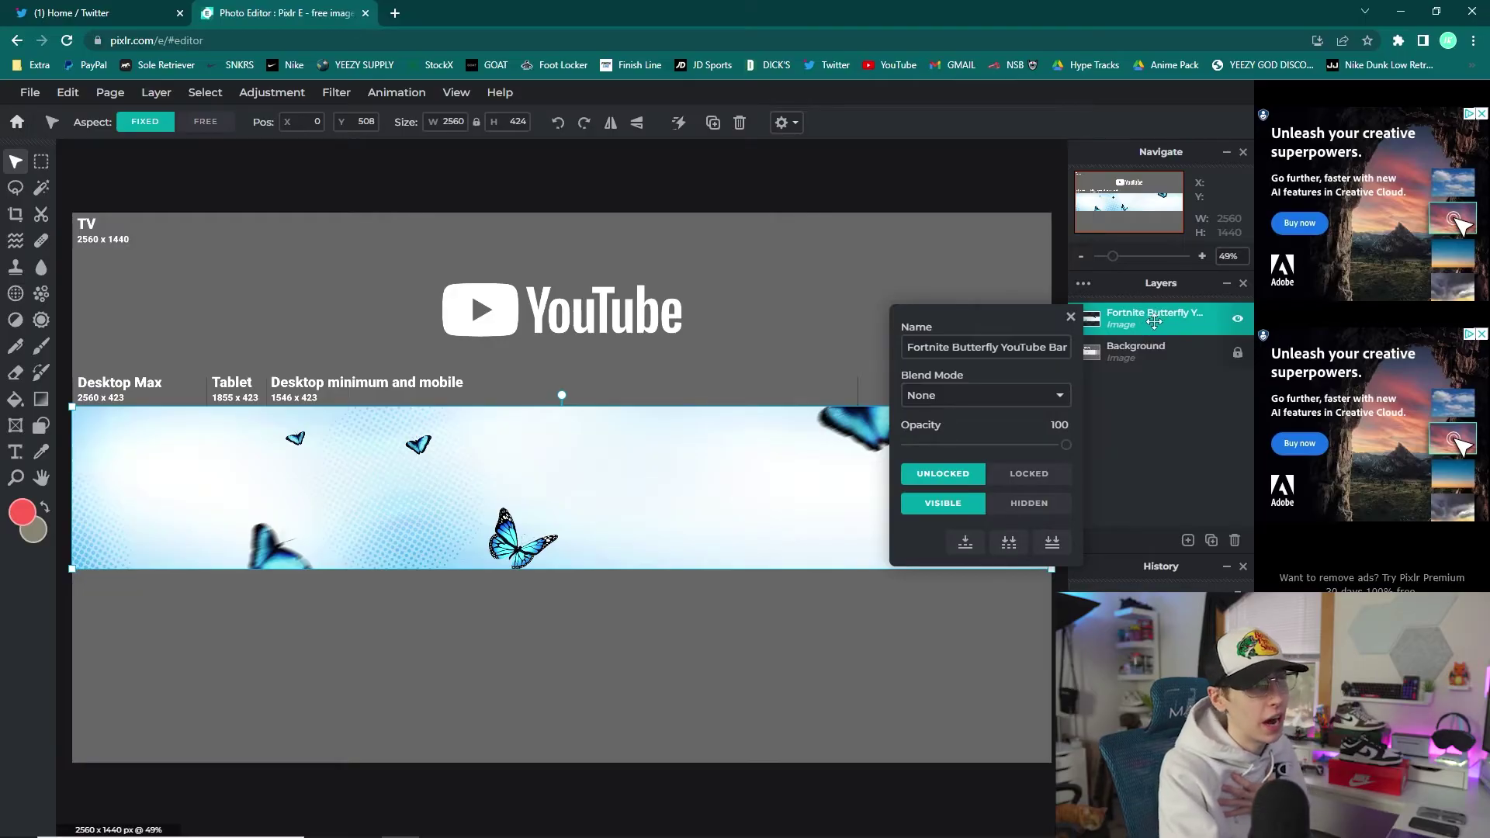
click(1030, 475)
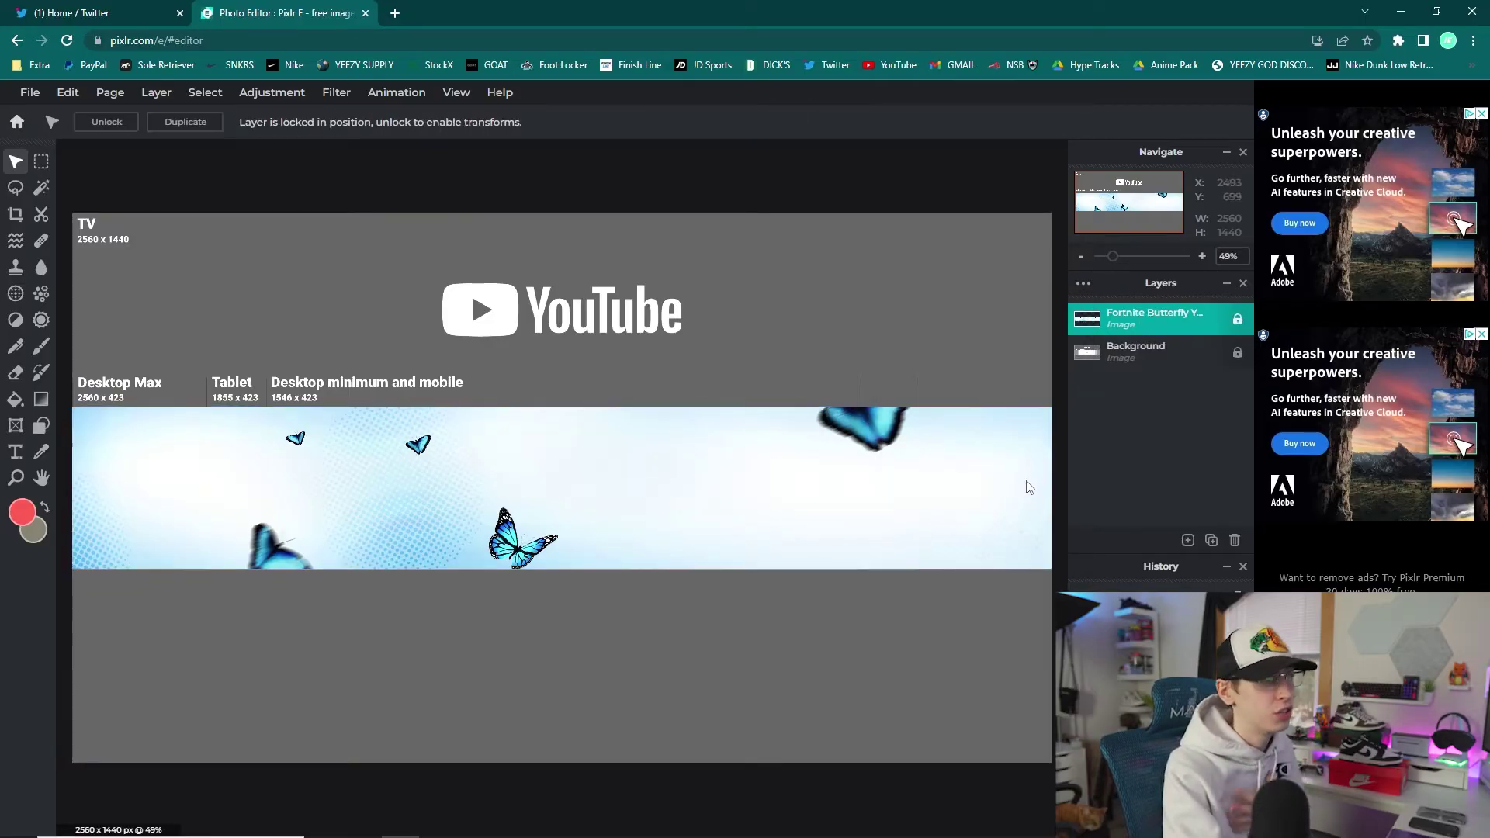
click(671, 527)
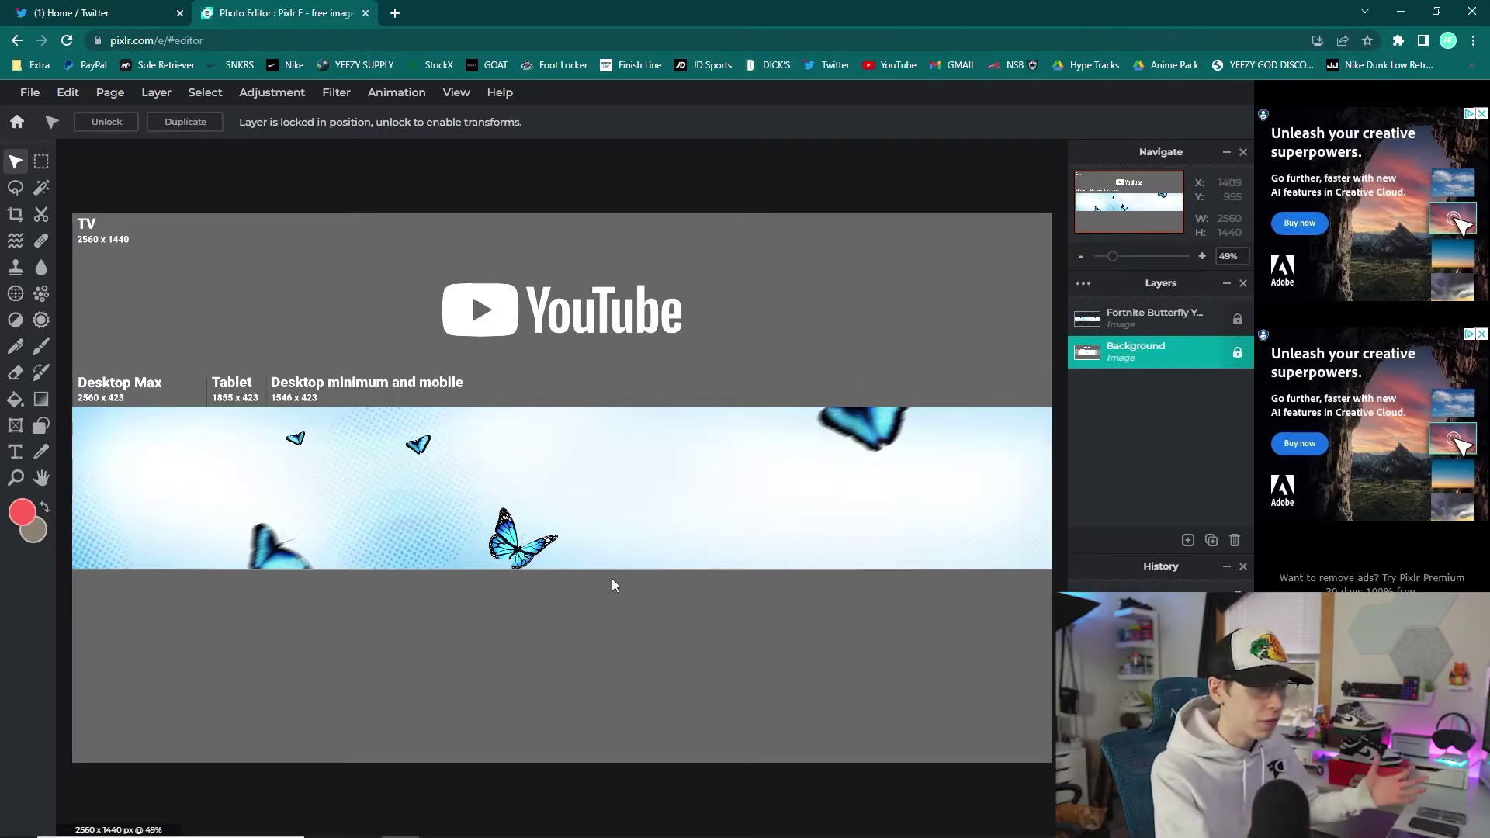
Step: Add the Render image as a layer and move it above the butterfly banner layer
click(158, 92)
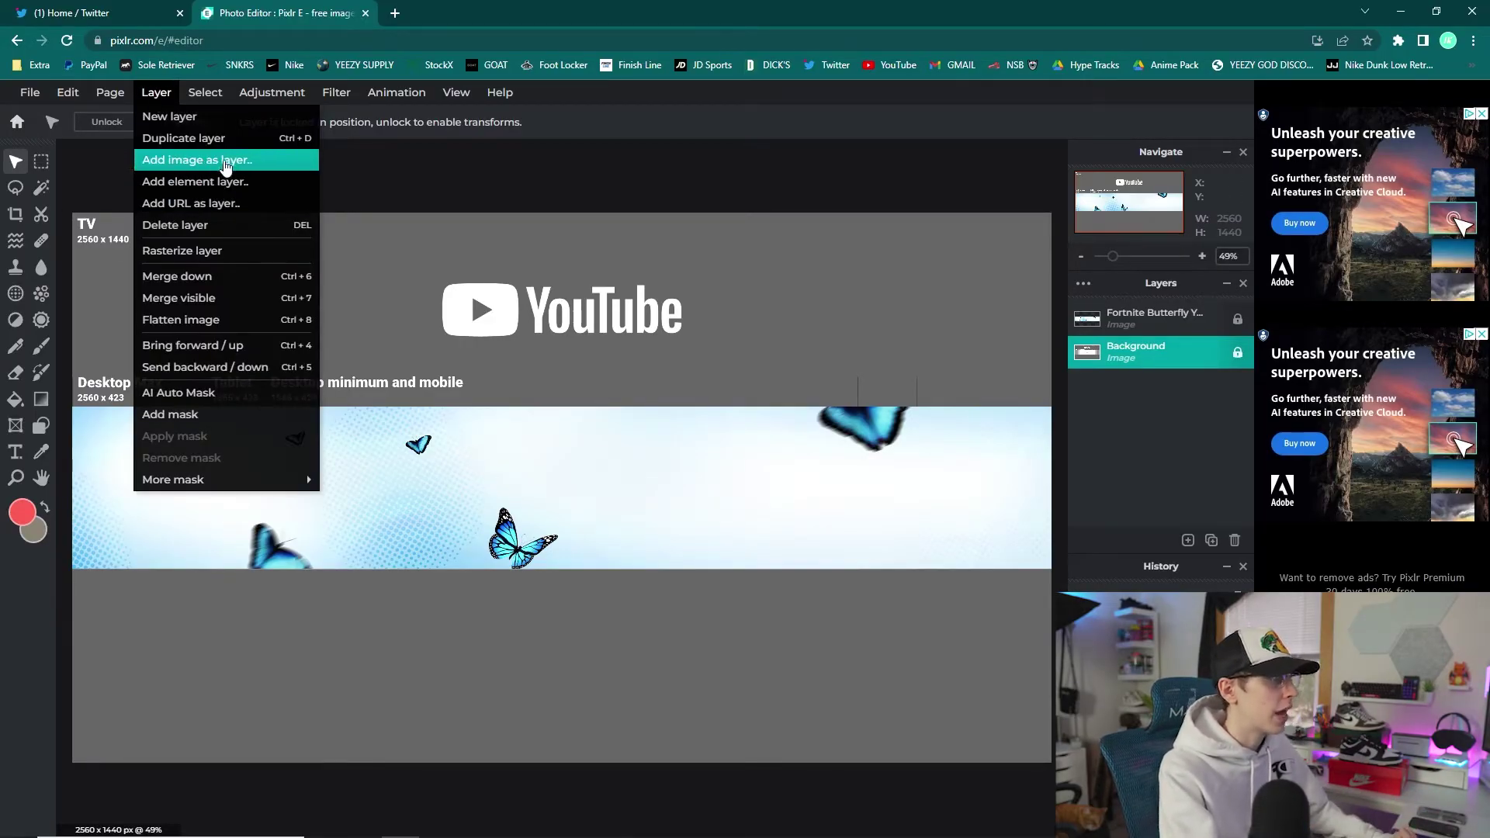
click(196, 159)
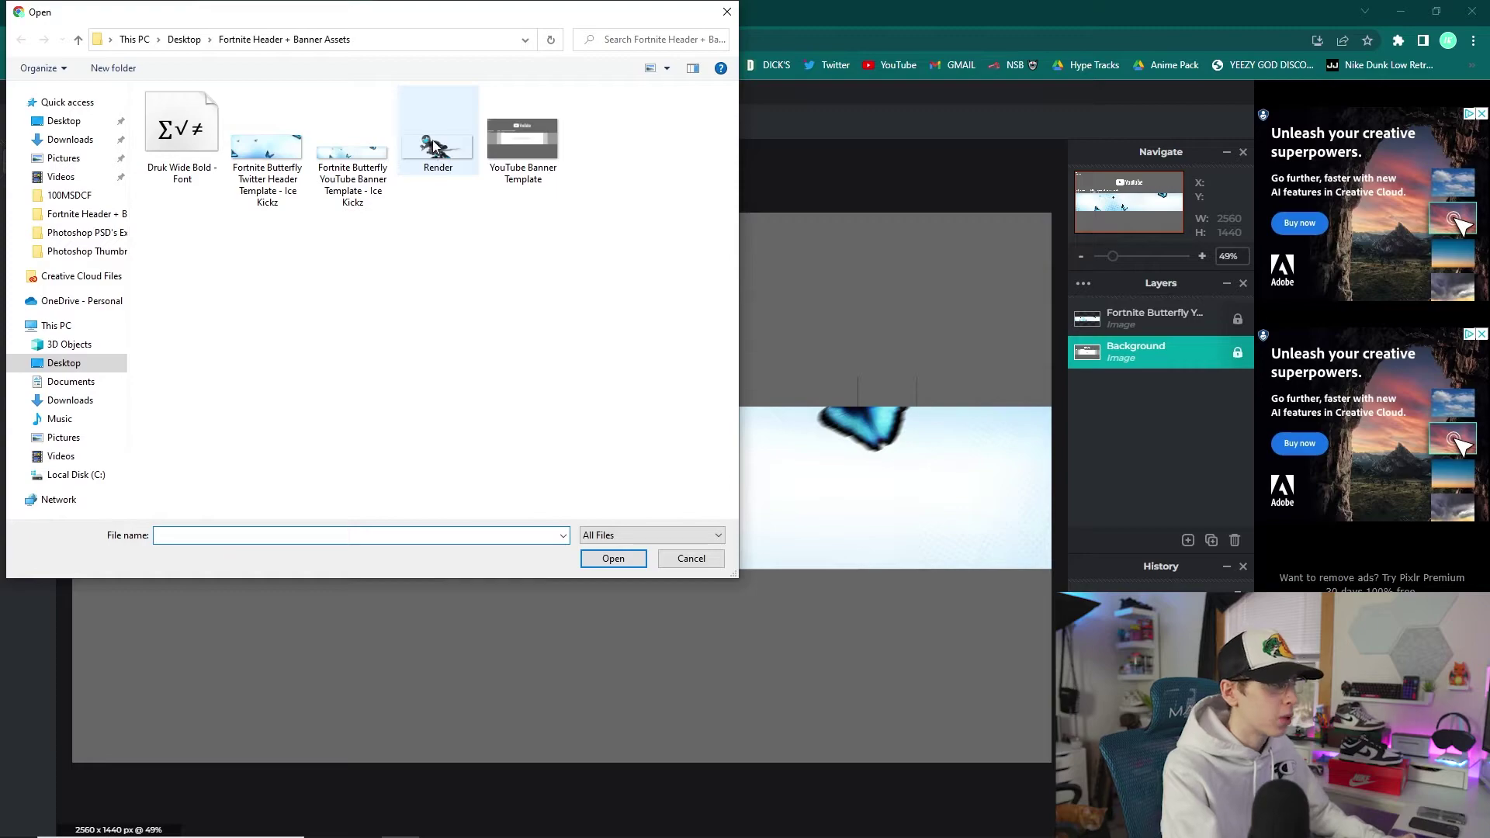
double_click(448, 150)
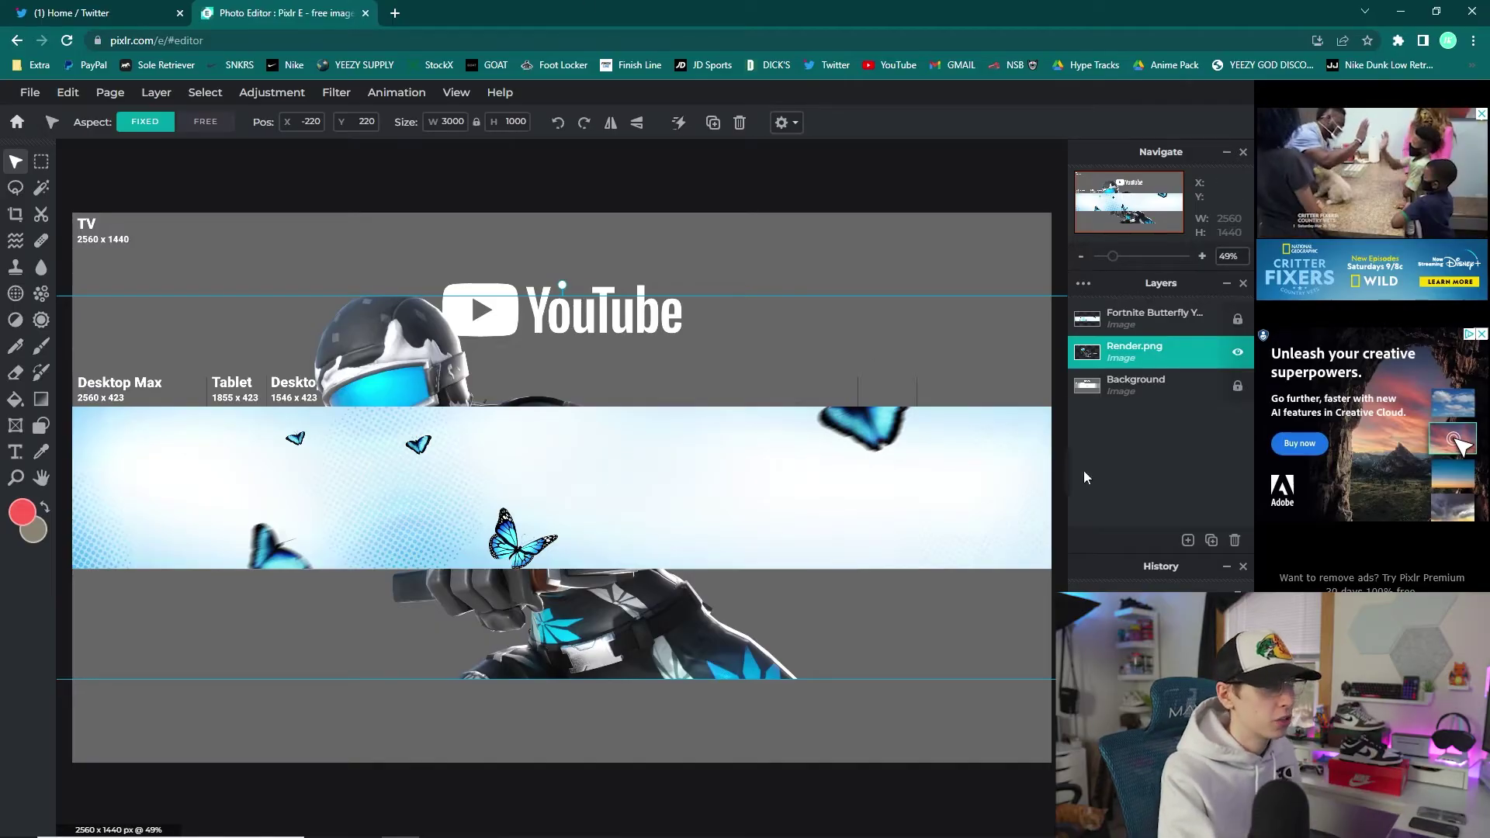
drag(1145, 351, 1150, 318)
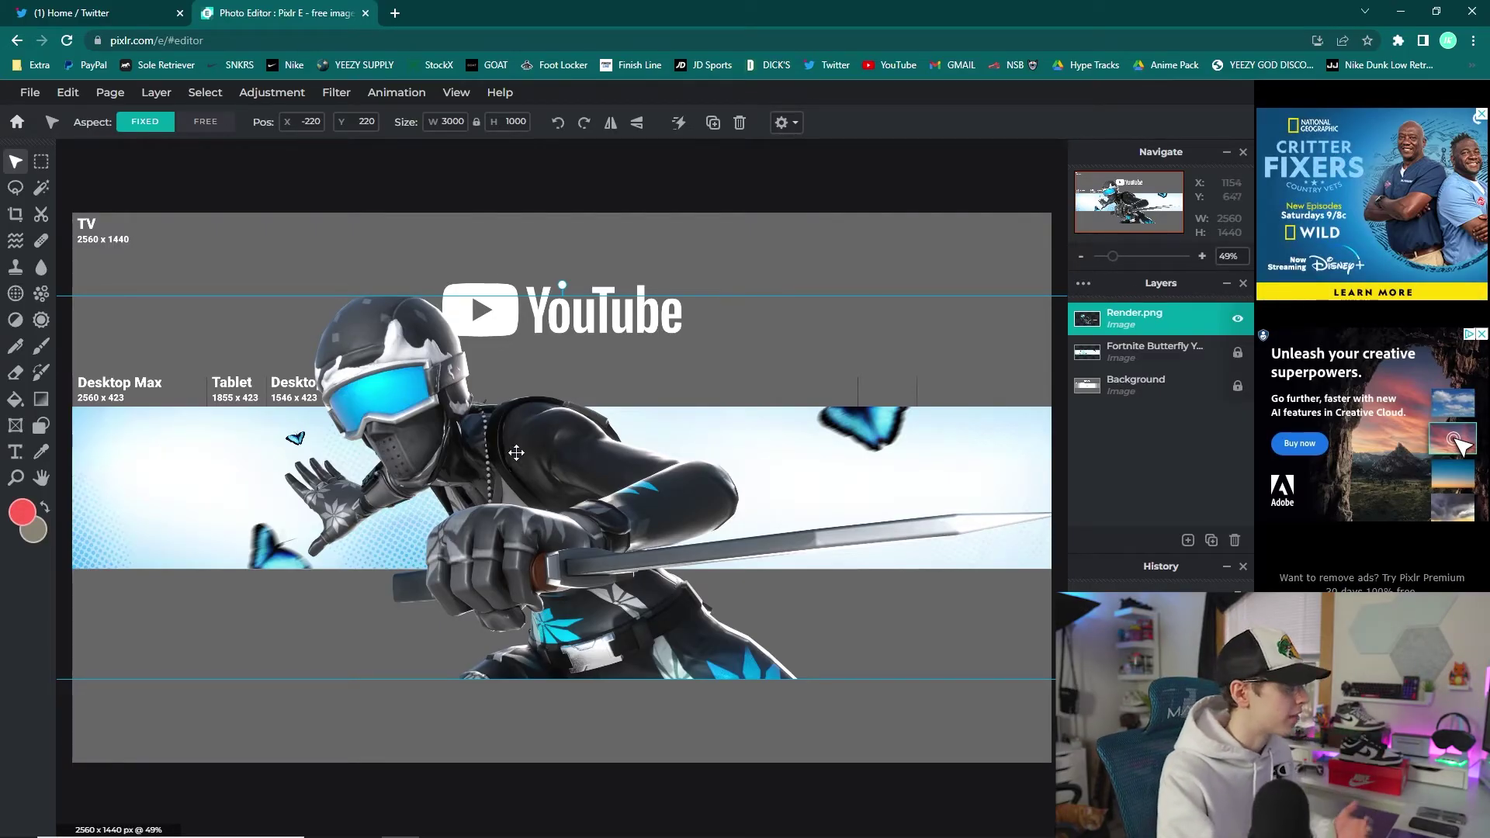
Step: Scale the character render to about 1292 × 432 px and place it on the butterfly strip at about X 237, Y 500
drag(158, 309, 495, 302)
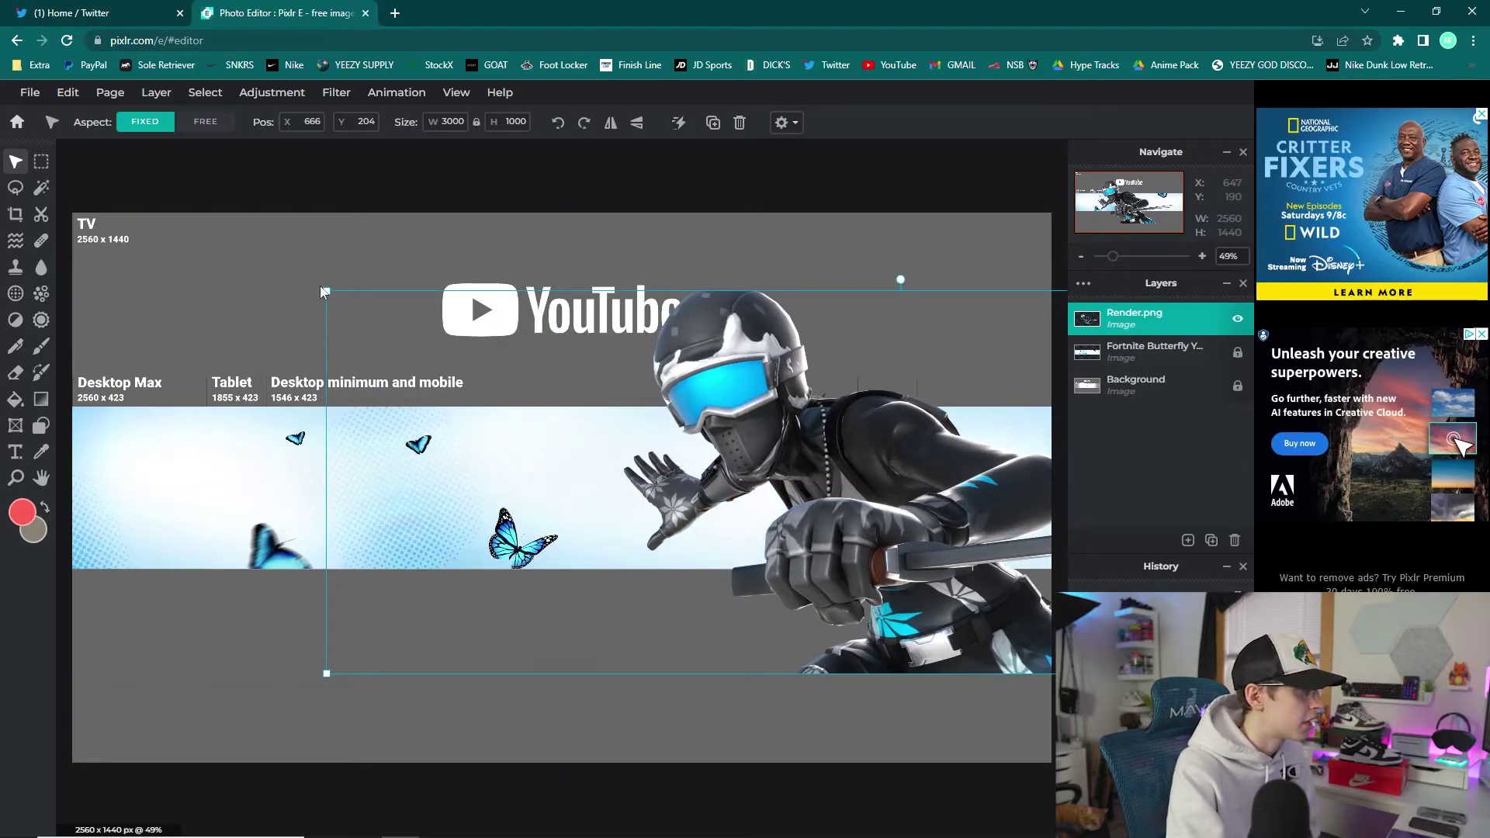
drag(326, 292, 735, 426)
drag(917, 508, 249, 402)
drag(63, 323, 180, 361)
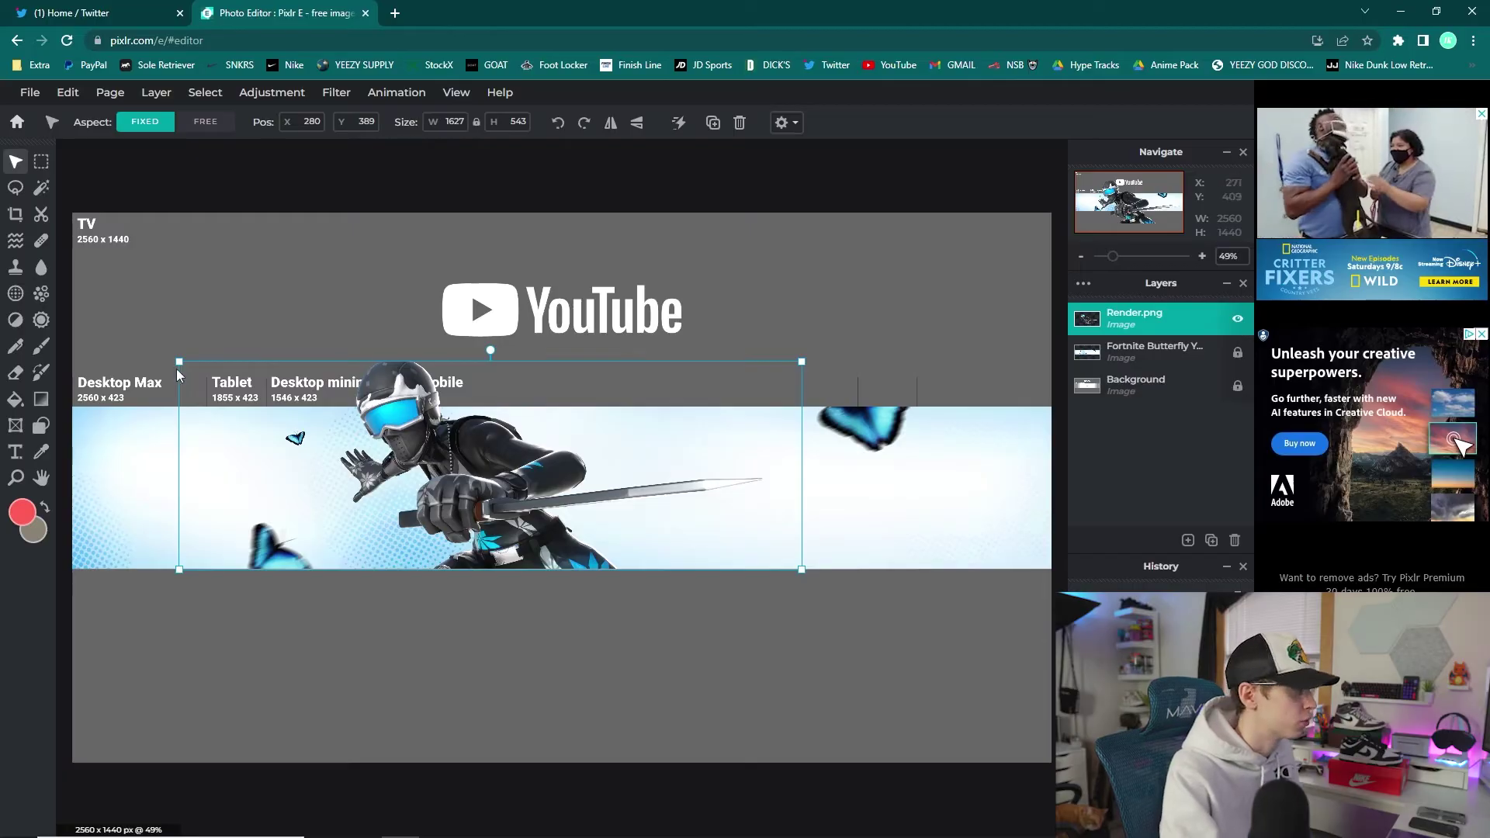
drag(179, 362, 285, 428)
drag(580, 506, 472, 469)
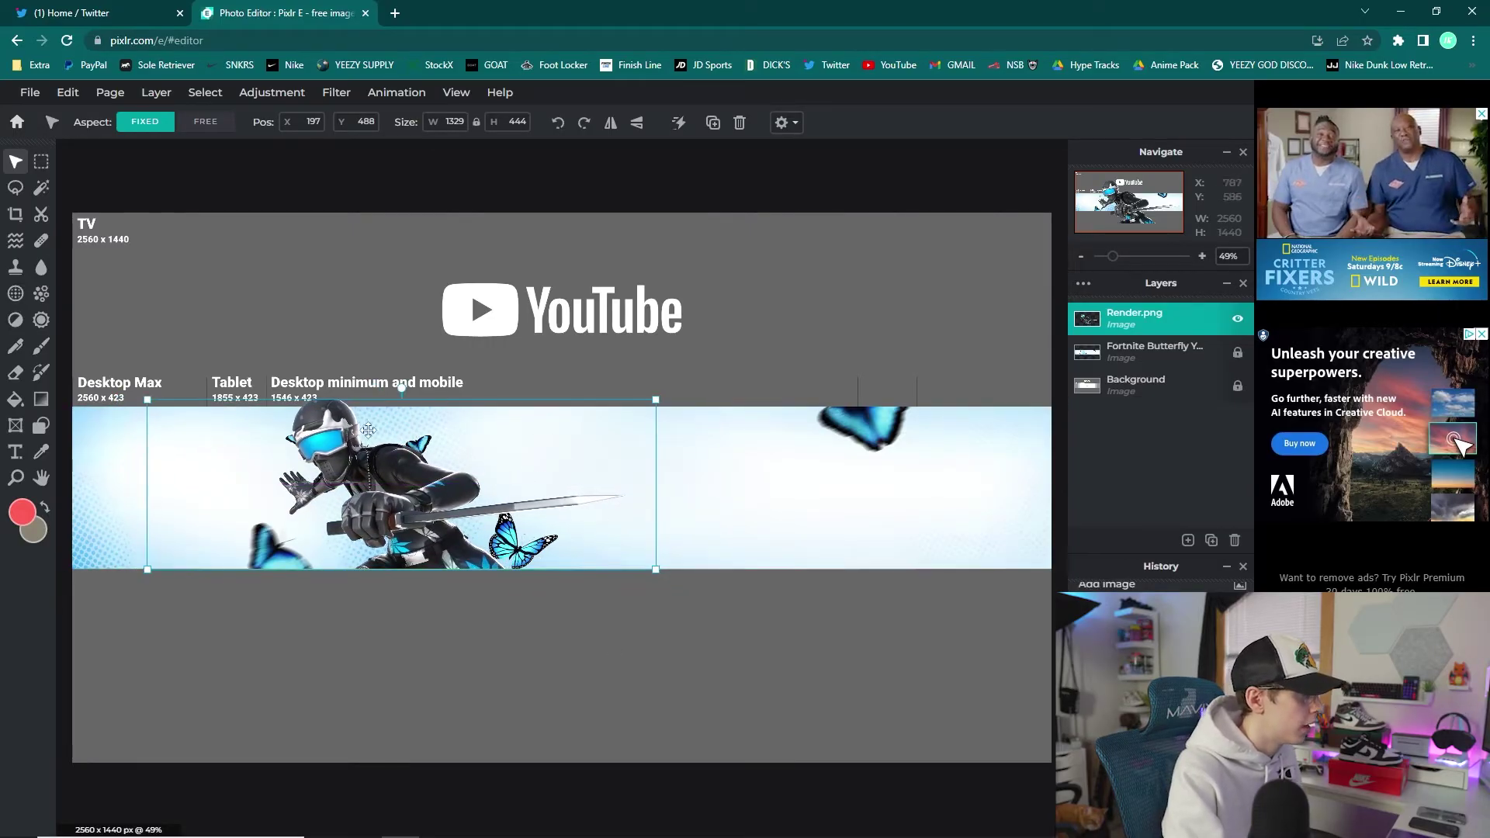
drag(146, 398, 222, 417)
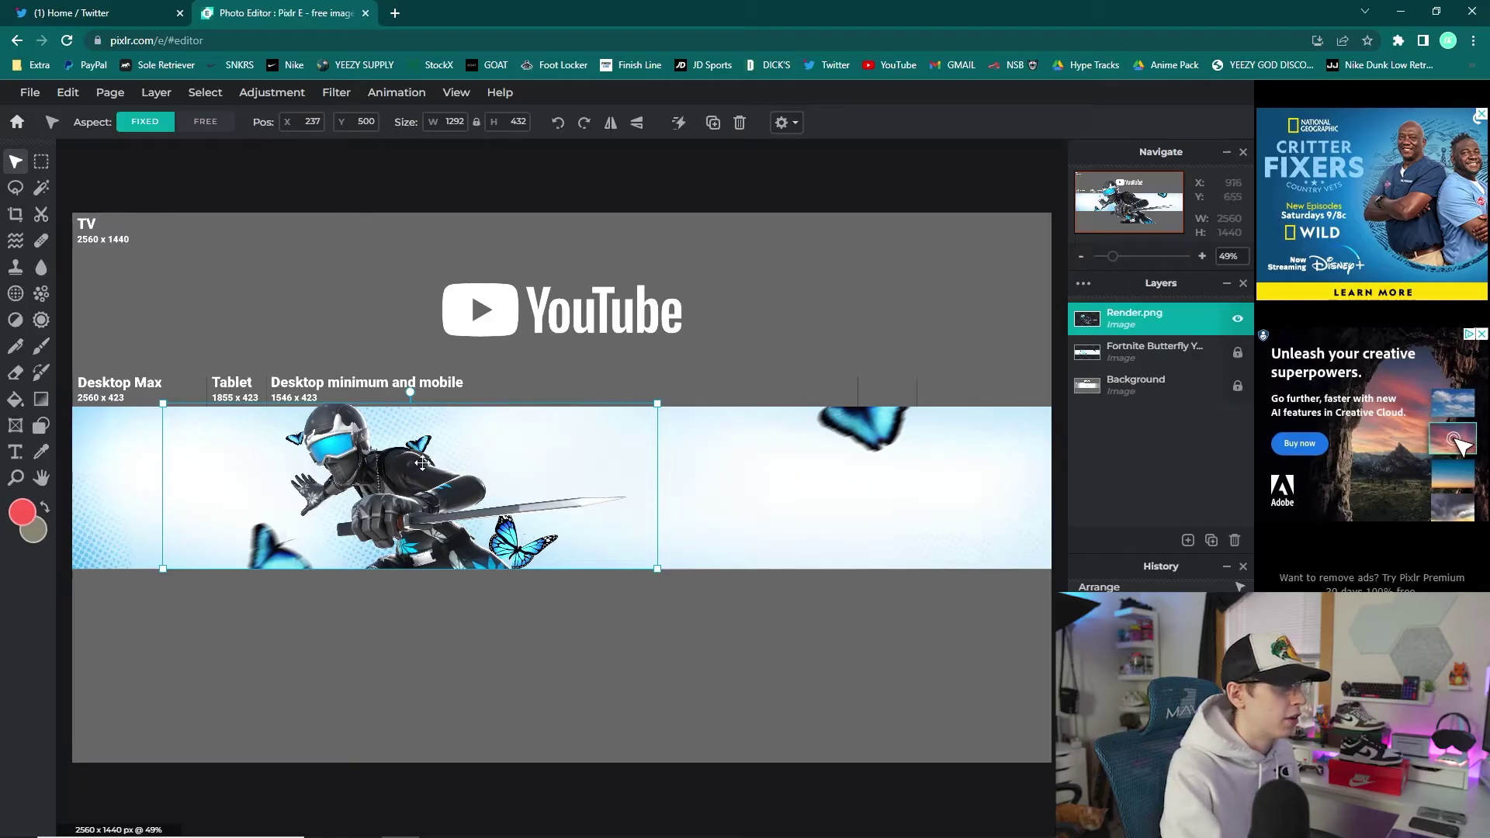
Step: Enlarge the render slightly to about 1302 × 435 px and check its fit against the edges of the butterfly strip
click(760, 329)
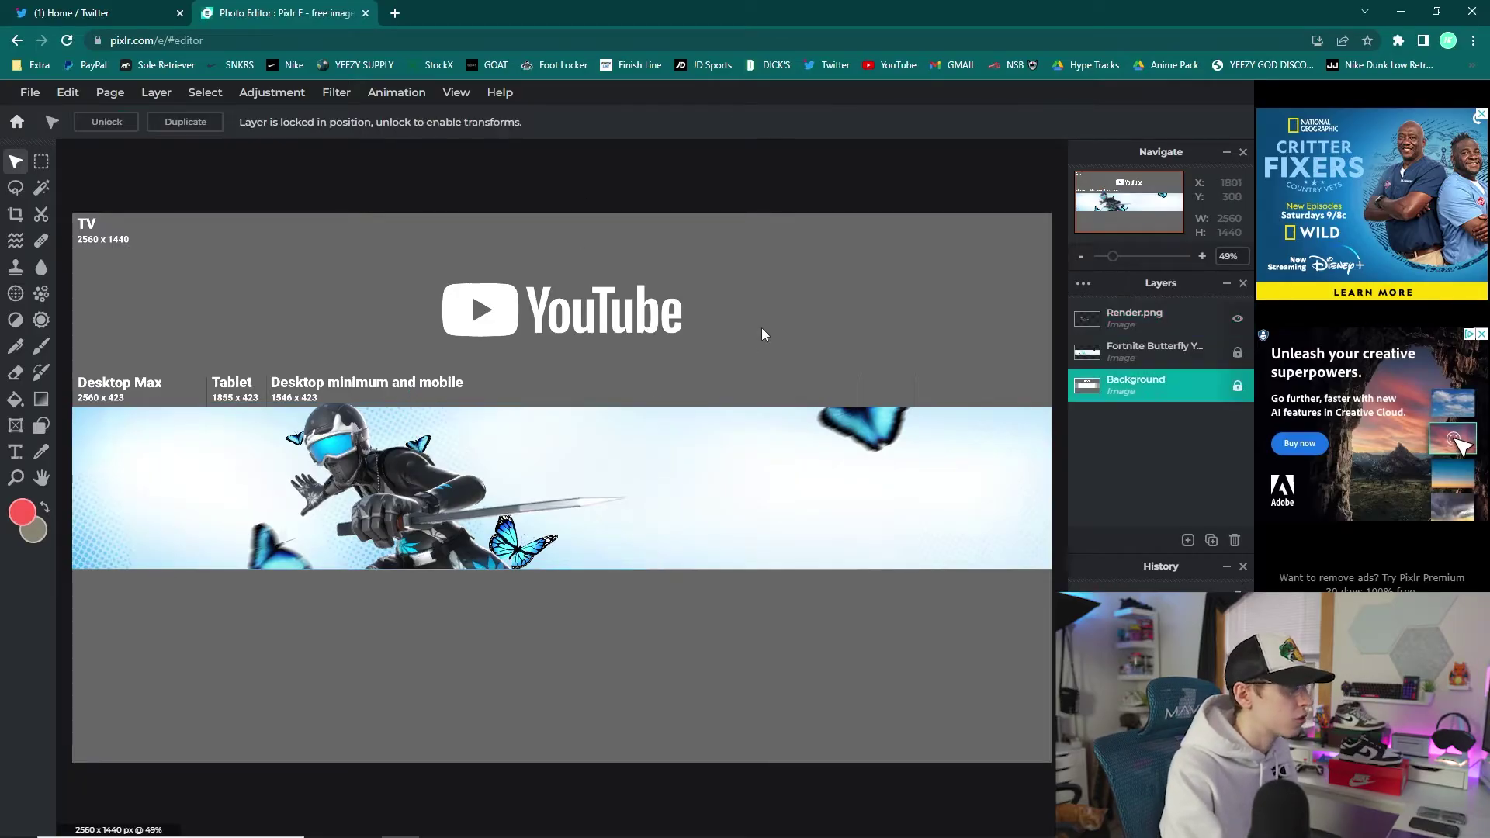
click(748, 295)
drag(656, 567, 660, 569)
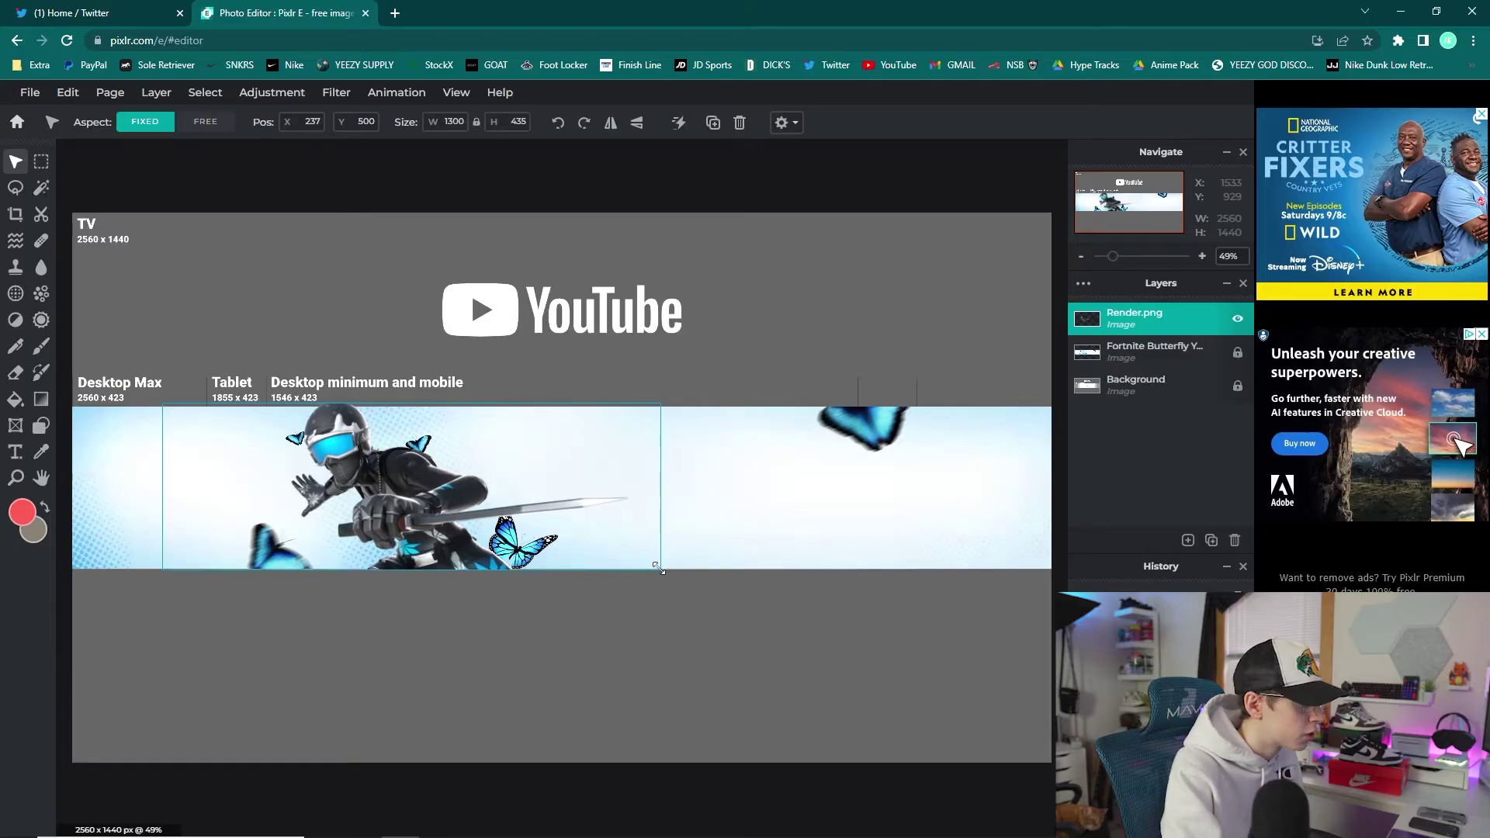
click(613, 378)
scroll(418, 245, up, 5)
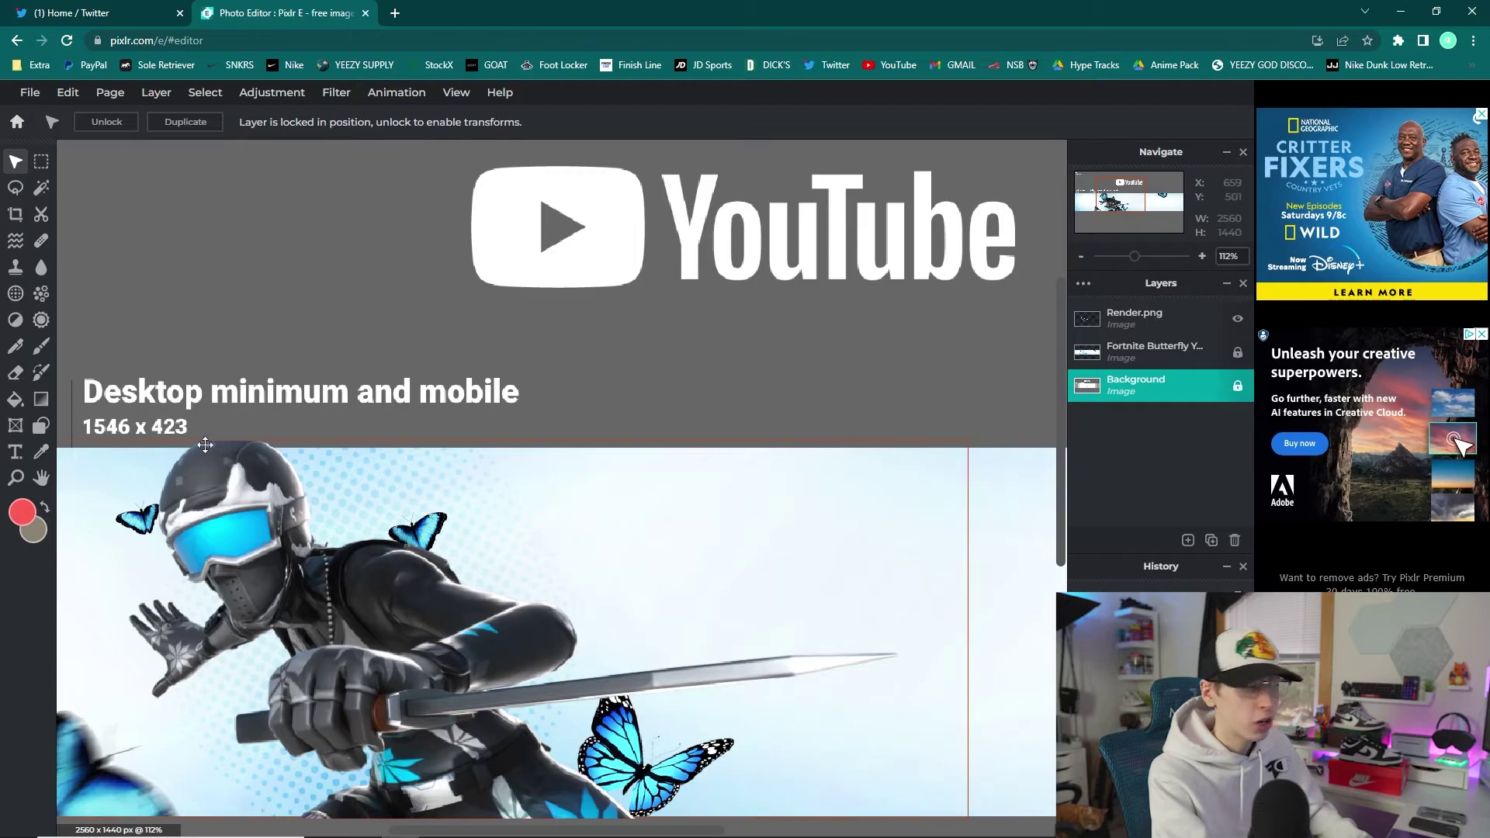
scroll(612, 382, down, 3)
scroll(286, 324, down, 2)
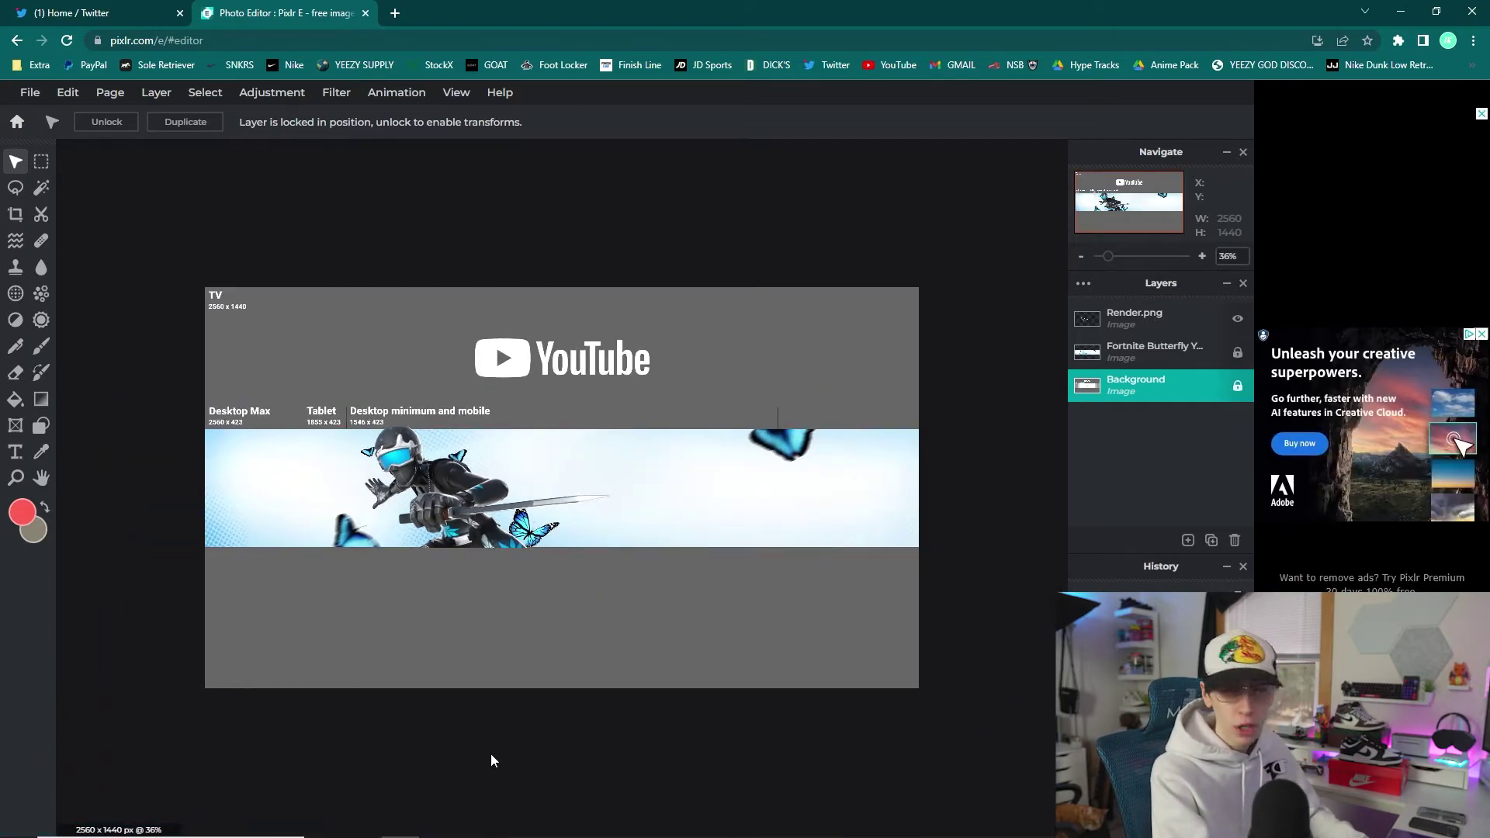
scroll(512, 730, up, 1)
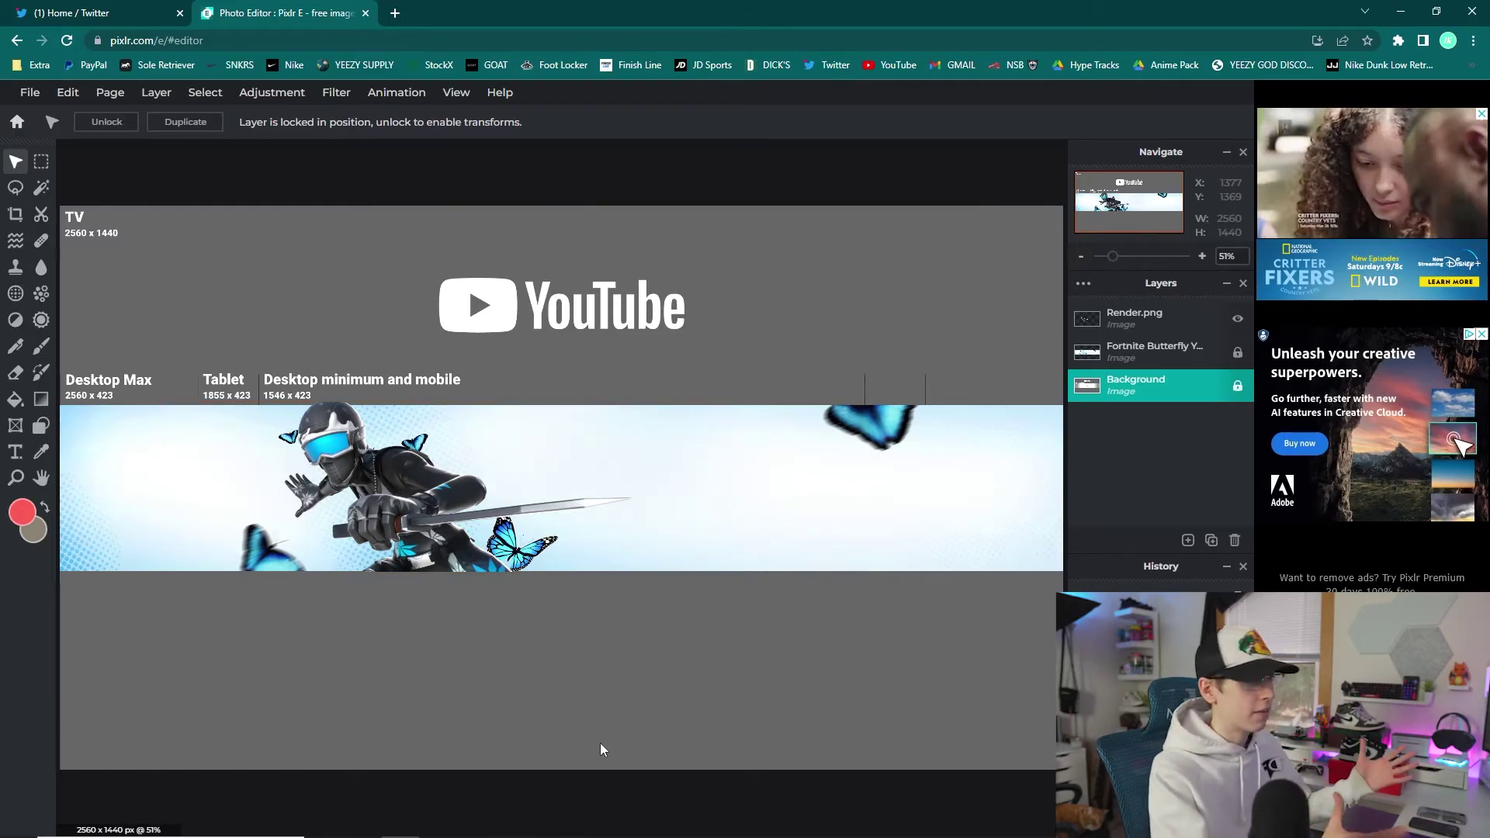
Step: Apply a brightness of 29 and a contrast of 22 to the character render layer
click(1182, 312)
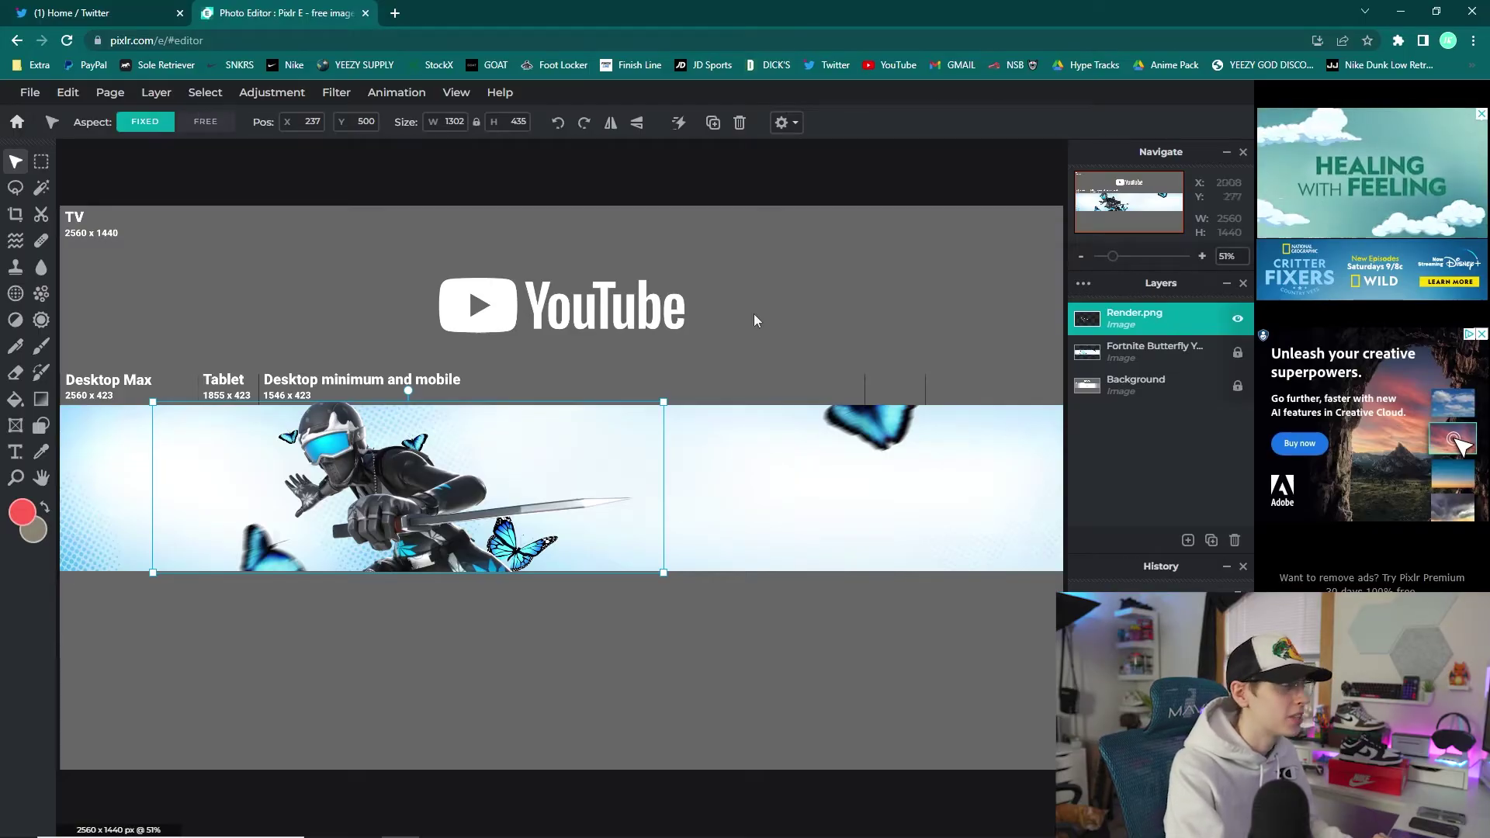
click(272, 93)
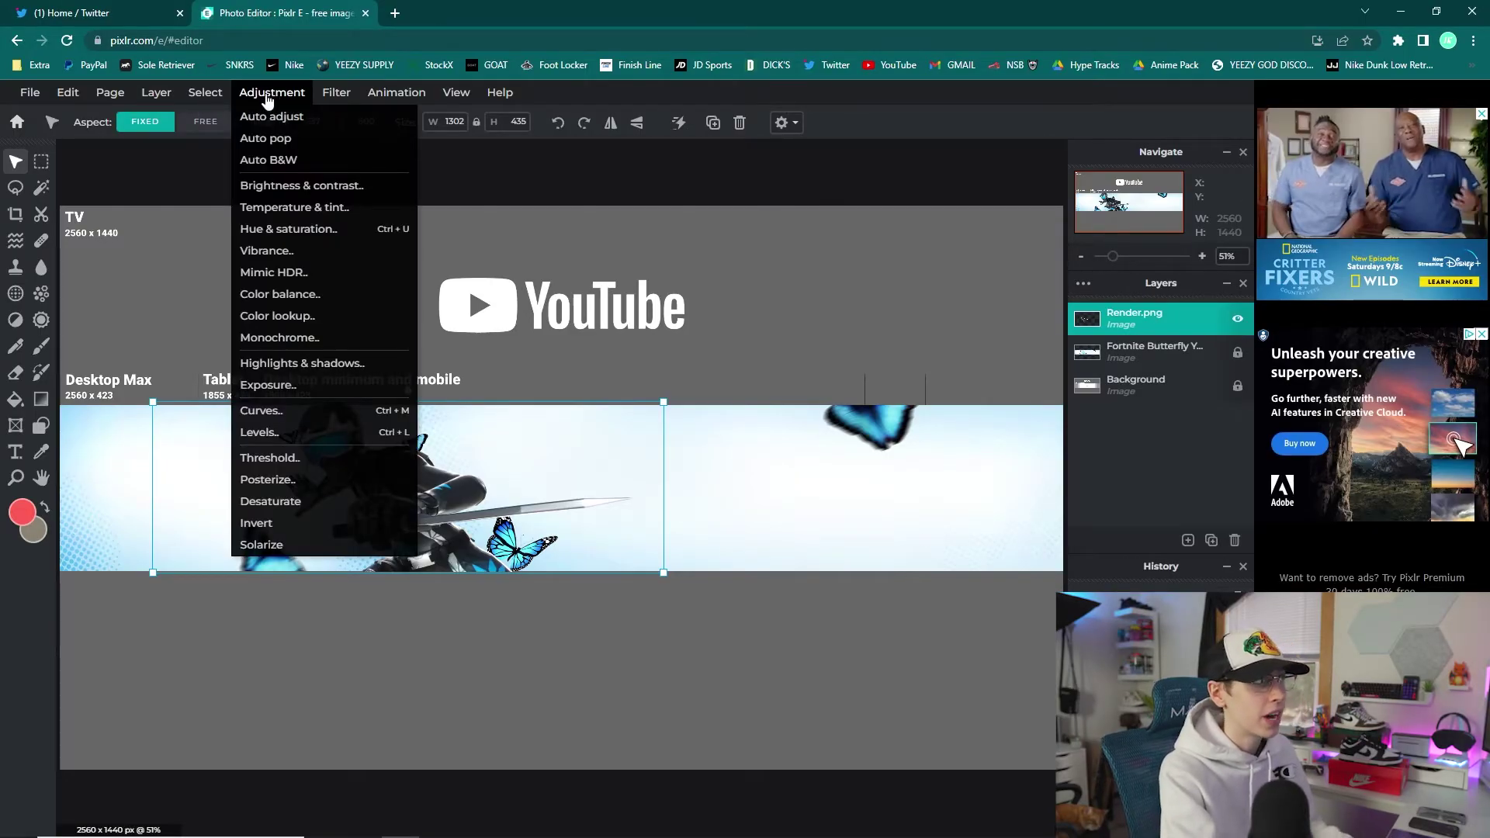
click(331, 186)
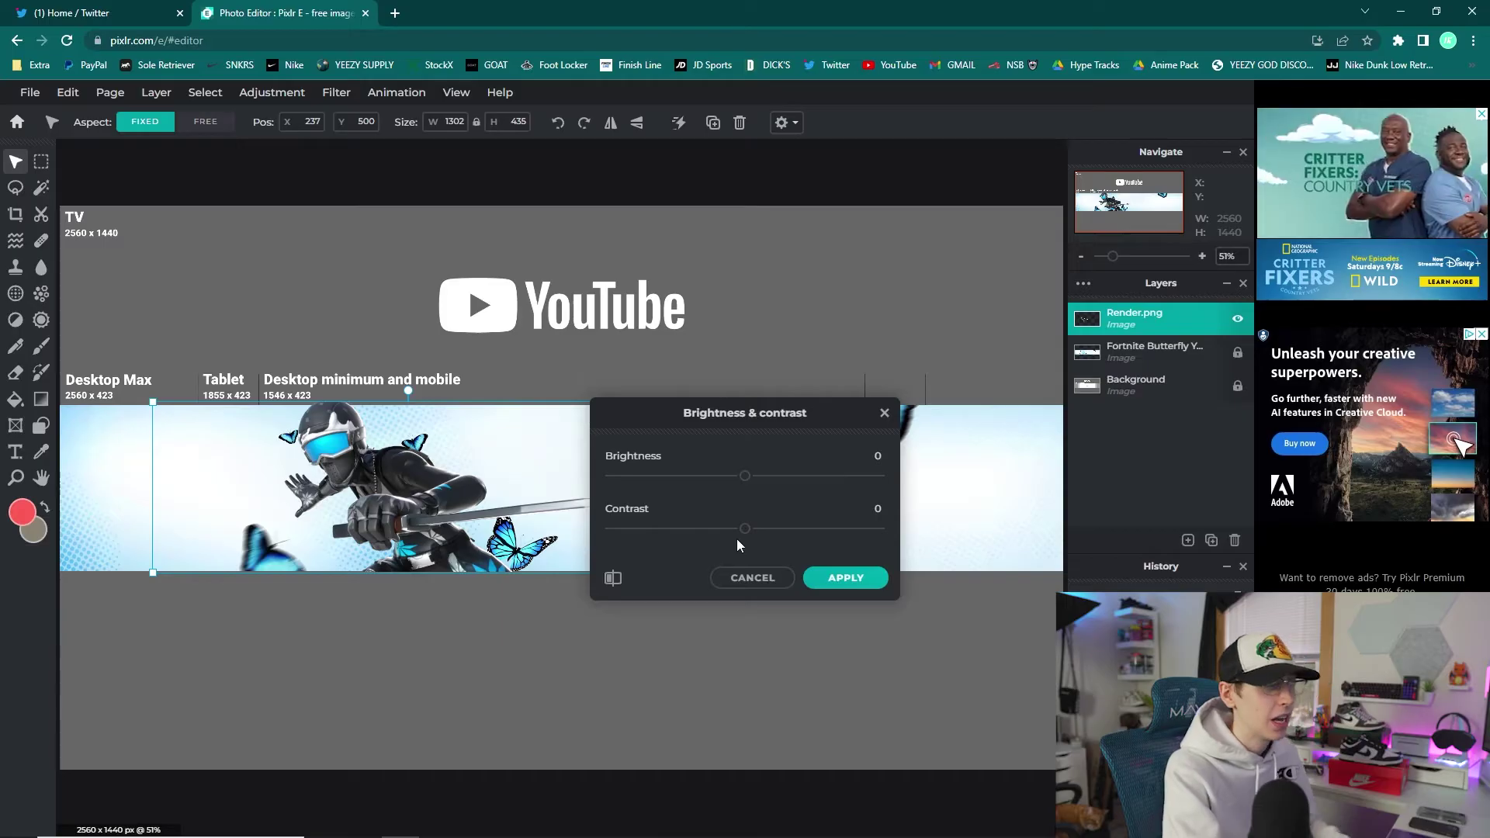
drag(745, 529, 764, 531)
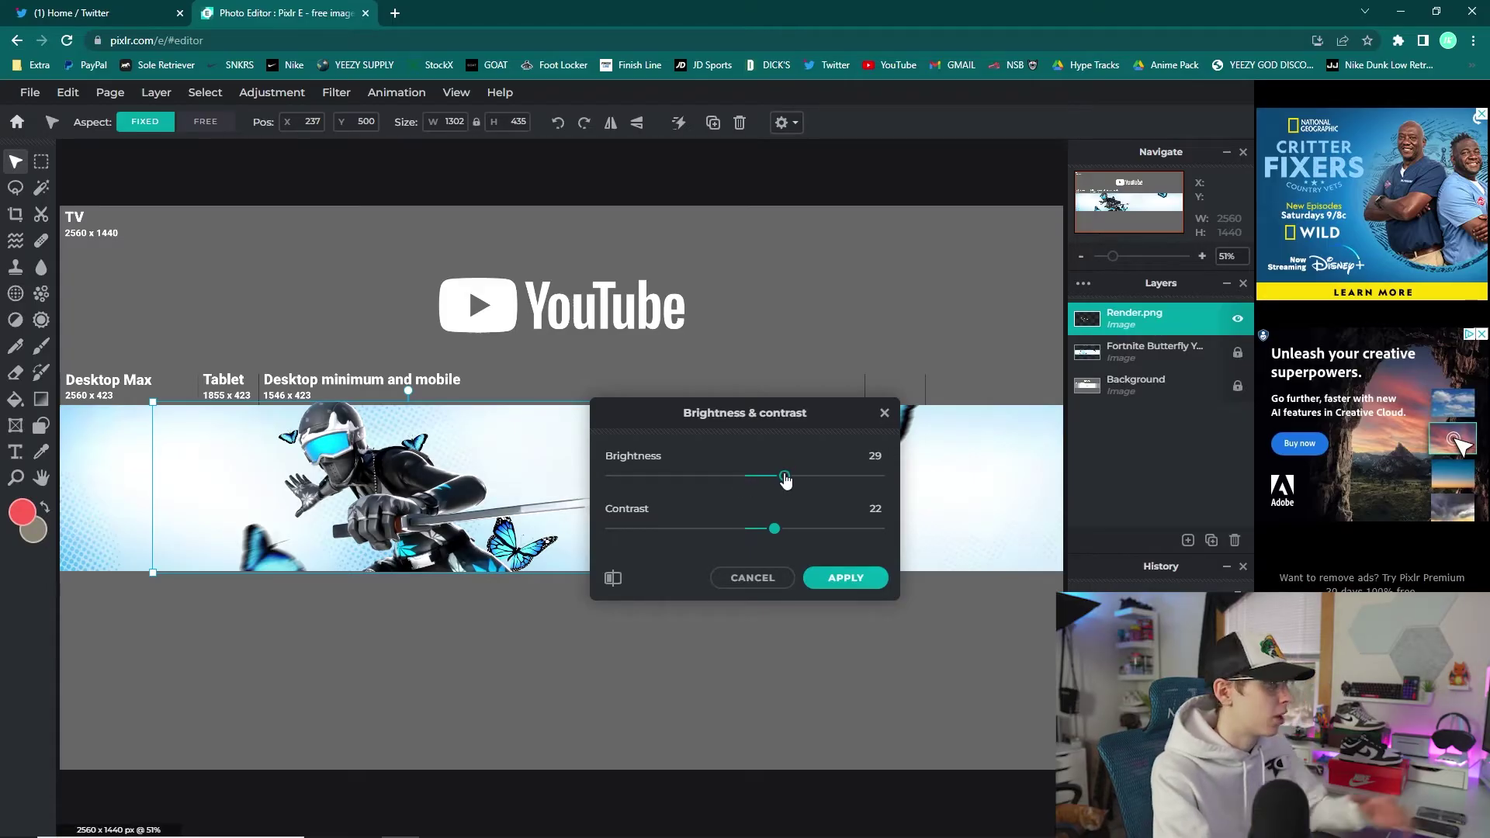
click(845, 579)
click(621, 646)
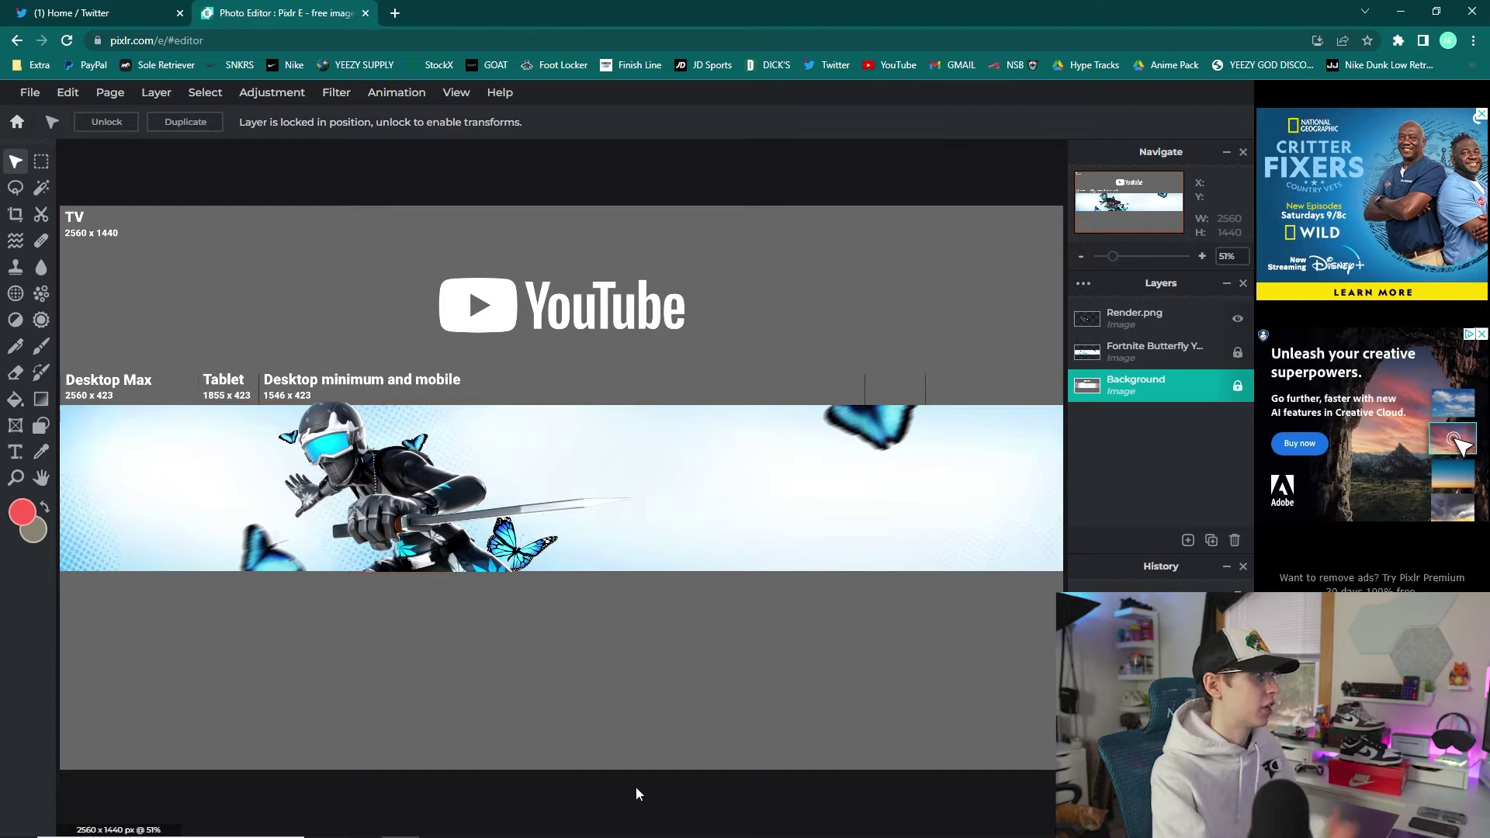